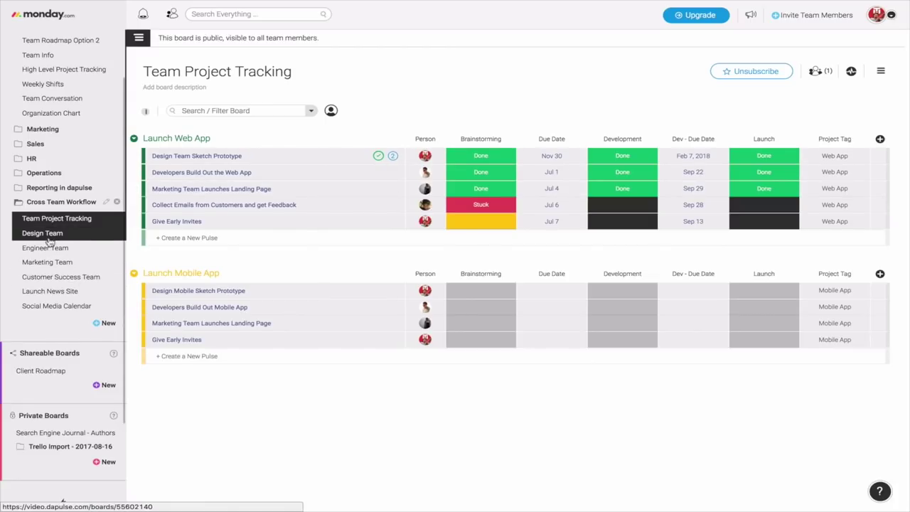
Start an update on the "Design Team Sketch Prototype" pulse with a mention of "Everyone at video"
{"action": "left_click", "coordinate": [339, 163]}
{"action": "left_click", "coordinate": [761, 68]}
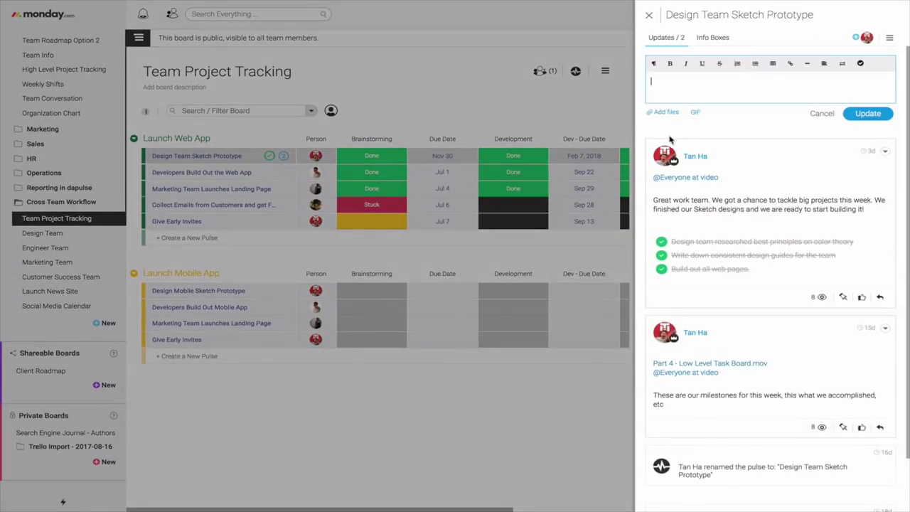
{"action": "type", "text": "@Everyone"}
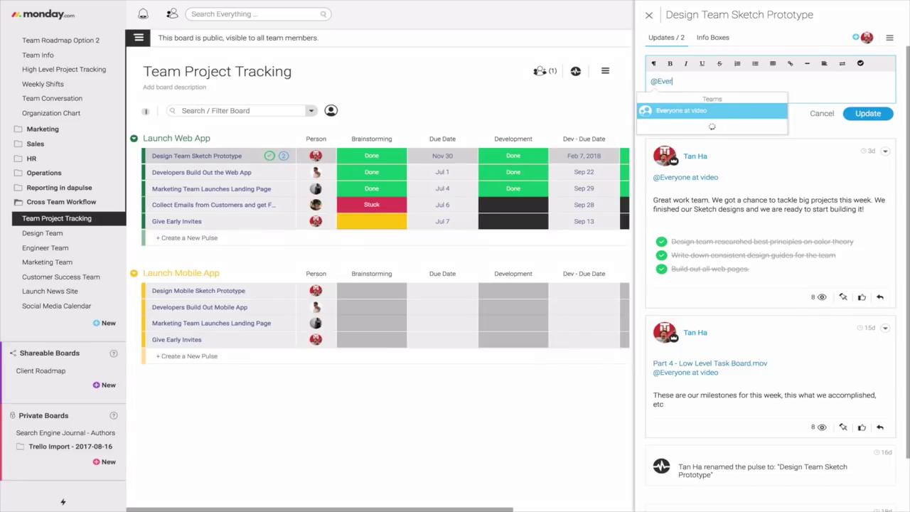
{"action": "left_click", "coordinate": [711, 113]}
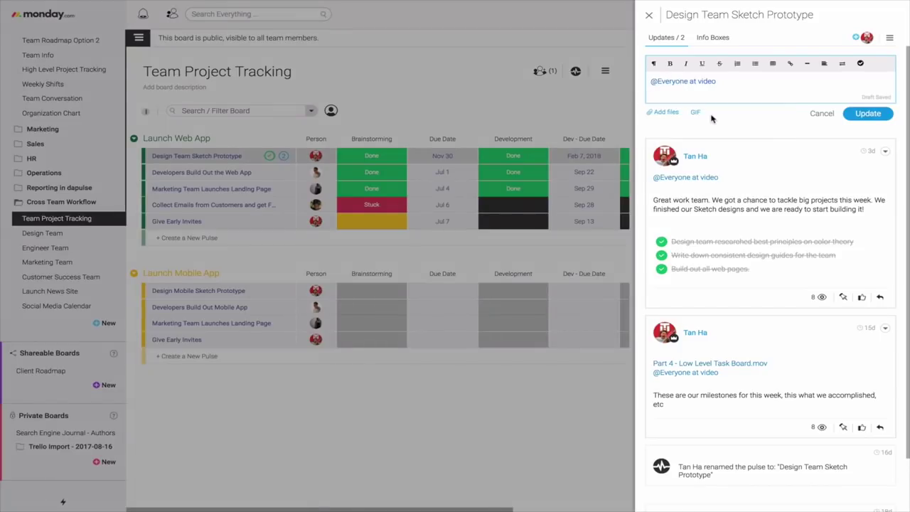
Write below the mention "Hey everyone, we just launched our prototype. Attached to this update is a copy of the sketch file."
{"action": "left_click", "coordinate": [715, 92]}
{"action": "key", "text": "Return"}
{"action": "key", "text": "Return"}
{"action": "type", "text": "Hey everyone,"}
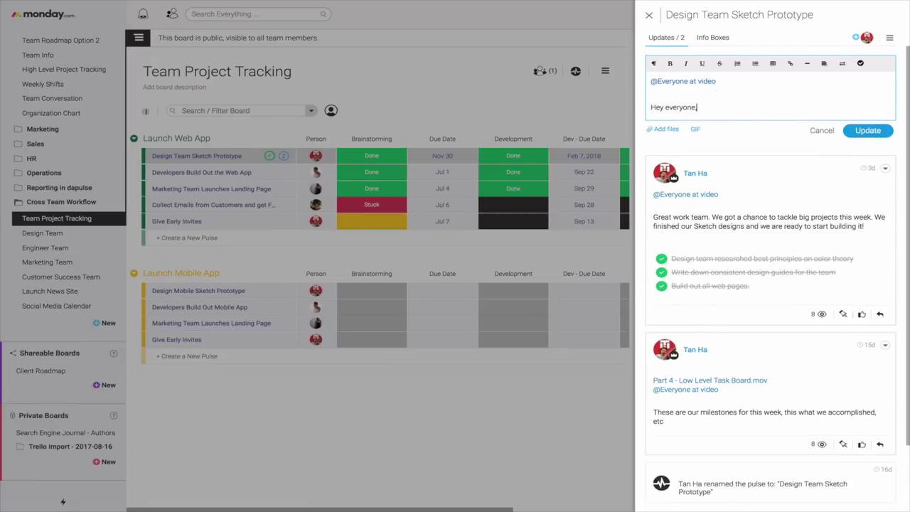
{"action": "type", "text": " we just launched our"}
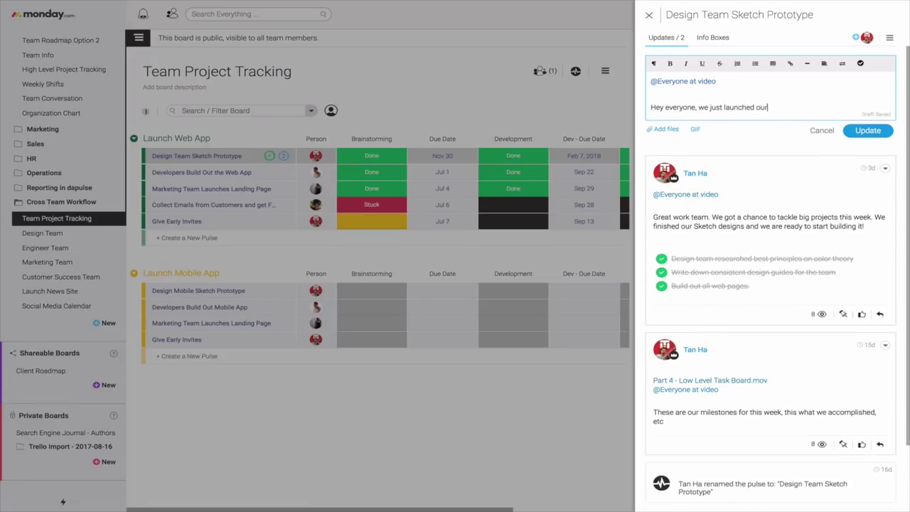
{"action": "type", "text": " prototype. Attached to this i"}
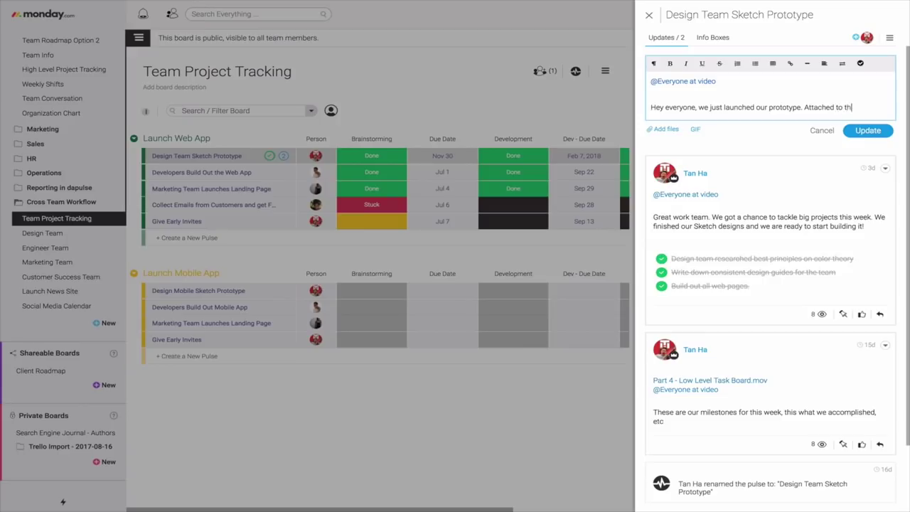
{"action": "key", "text": "BackSpace"}
{"action": "type", "text": "update is a copy of th"}
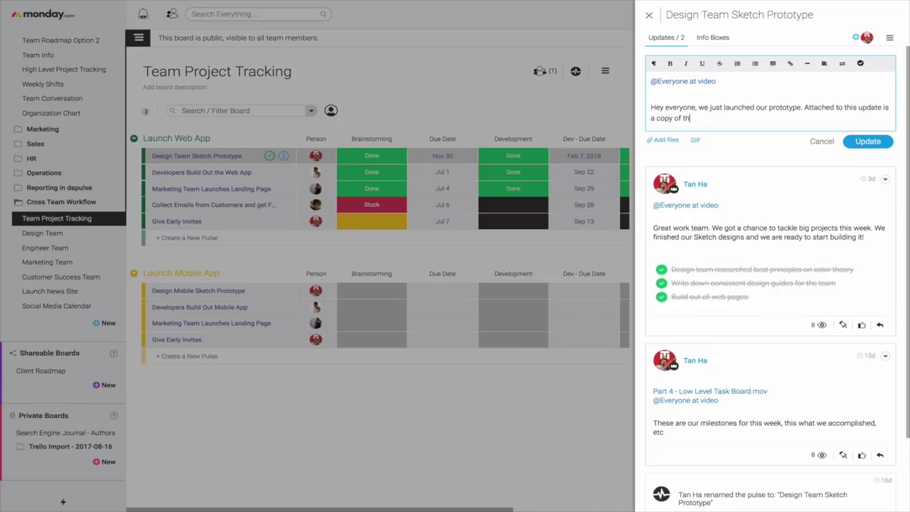
{"action": "type", "text": "e sketch file."}
{"action": "key", "text": "Return"}
{"action": "key", "text": "Return"}
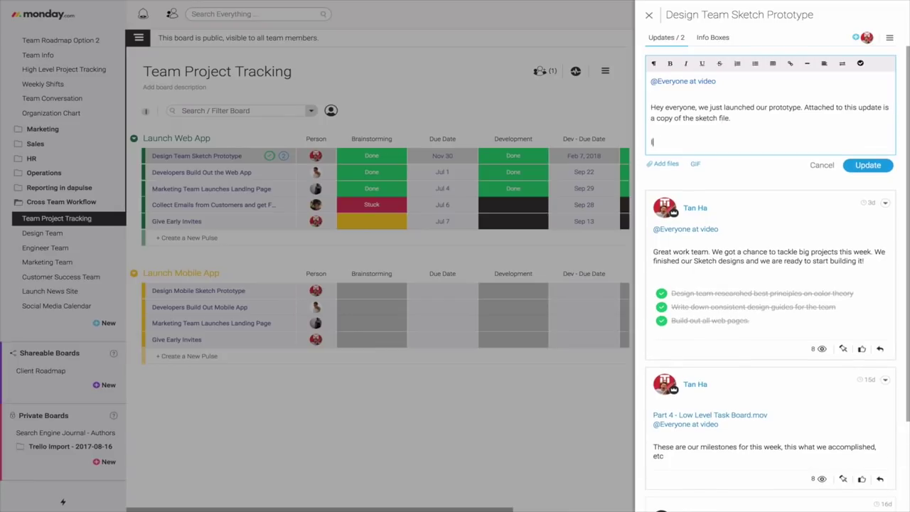
Add the paragraph "I would love some feedback on our design language and how customers will interact with them."
{"action": "type", "text": "I would love some feedback on our design language "}
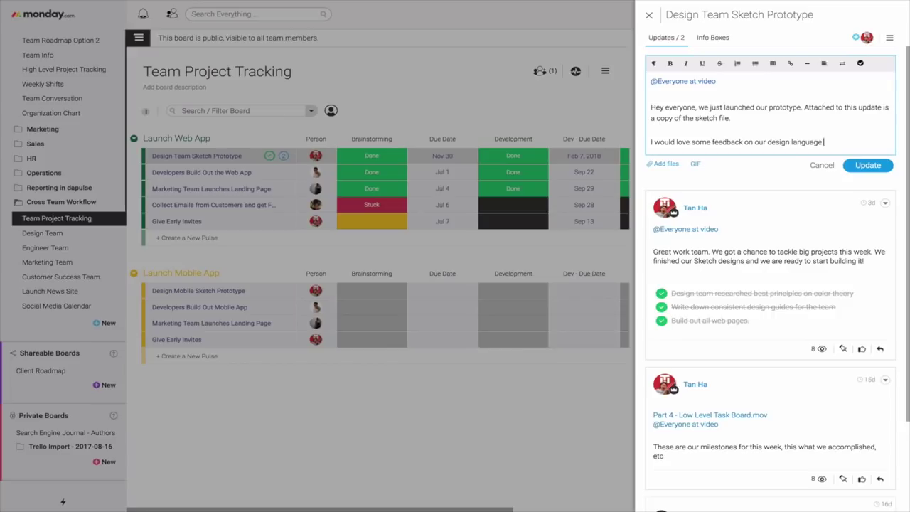
{"action": "type", "text": "and how customers w"}
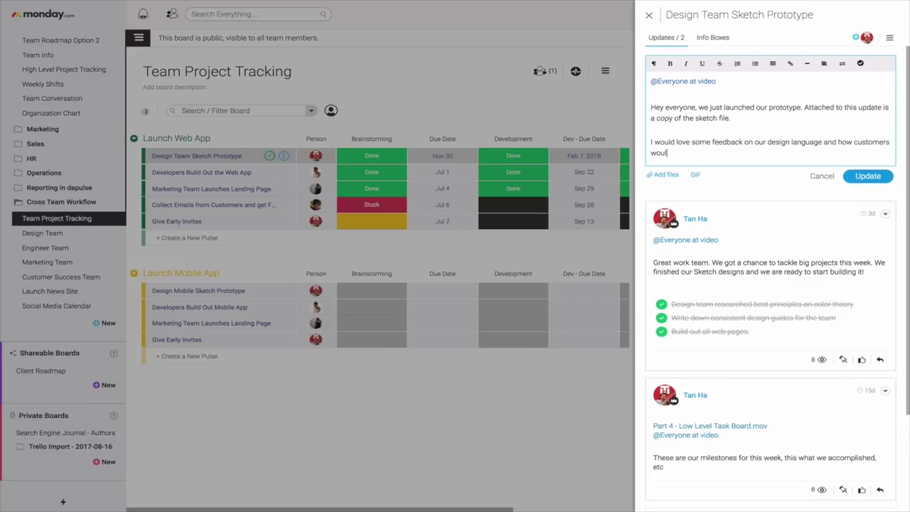
{"action": "type", "text": "ill interact with them."}
{"action": "key", "text": "Return"}
{"action": "key", "text": "Return"}
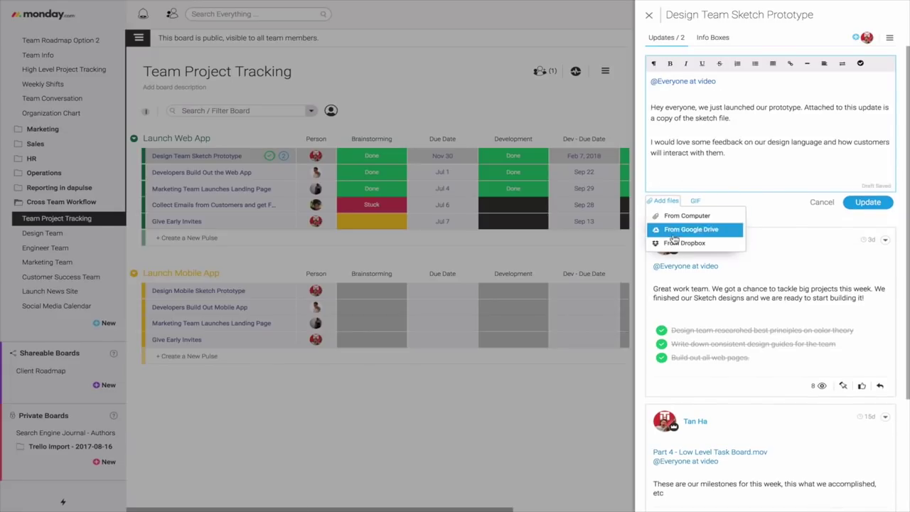
Attach the end_screens .xls file from the computer's Downloads folder, post the update, and close the pulse
{"action": "left_click", "coordinate": [666, 201]}
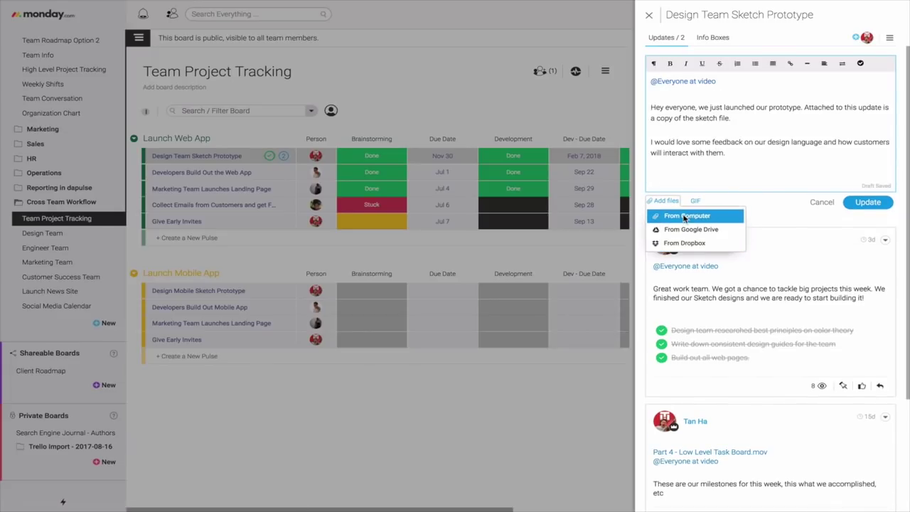
{"action": "left_click", "coordinate": [680, 221]}
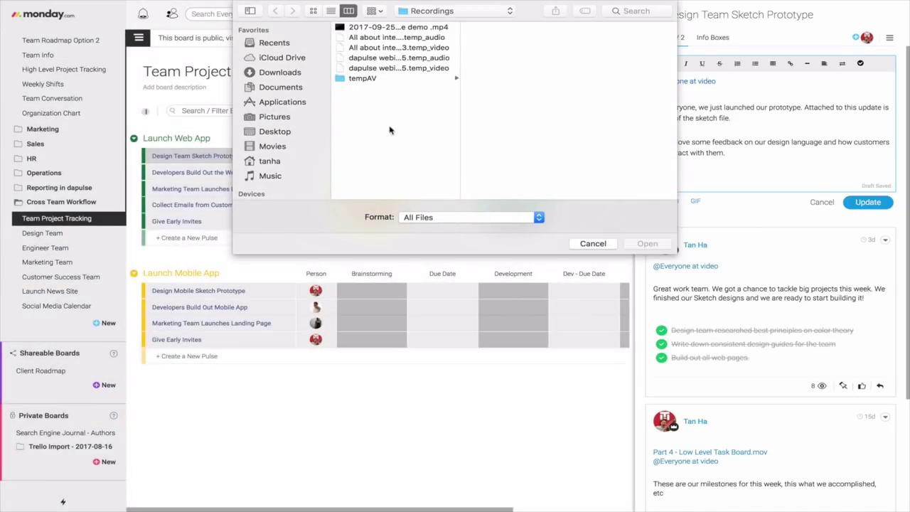
{"action": "left_click", "coordinate": [278, 88]}
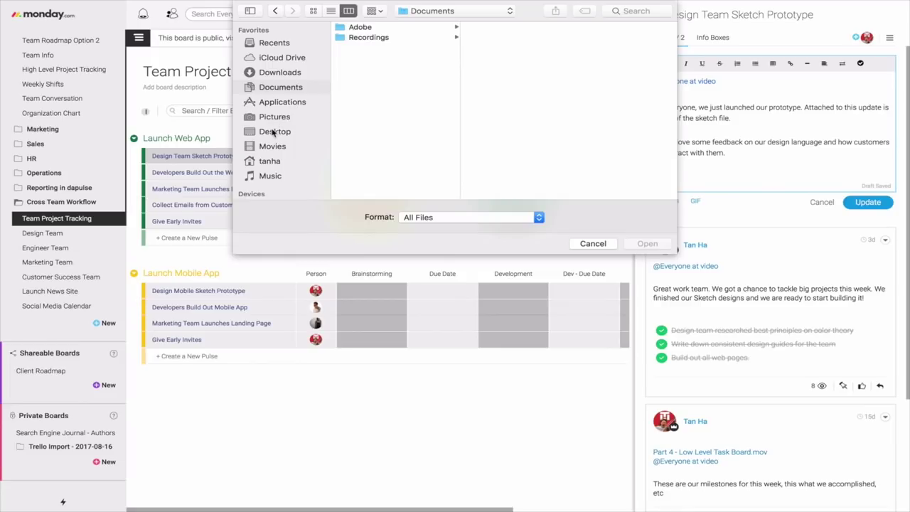
{"action": "left_click", "coordinate": [273, 74]}
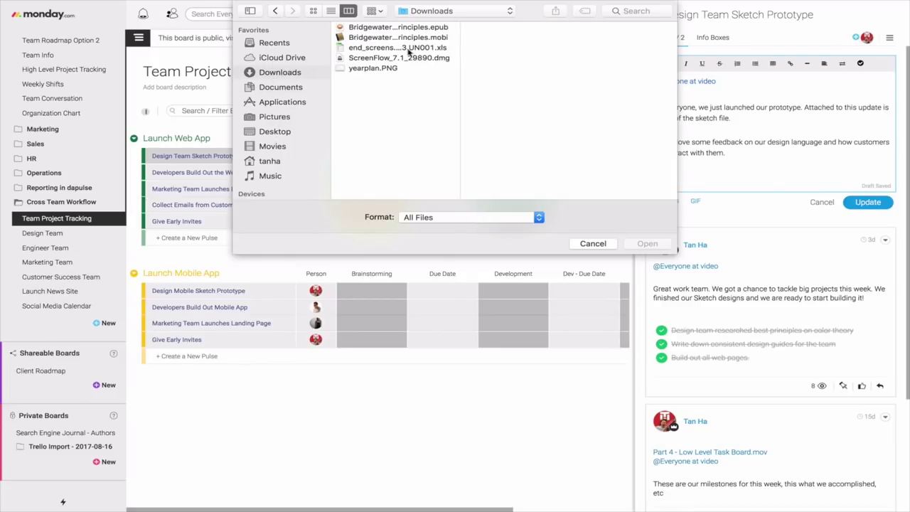
{"action": "left_click", "coordinate": [371, 69]}
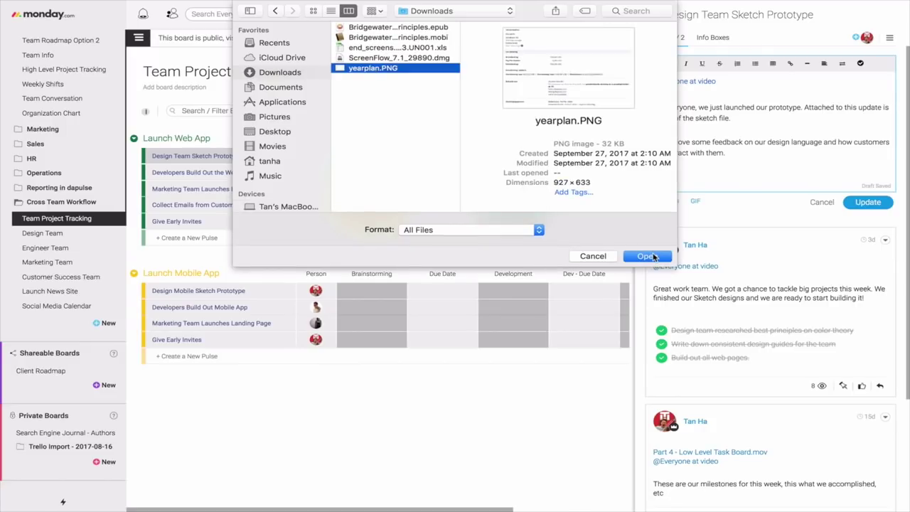
{"action": "left_click", "coordinate": [393, 48]}
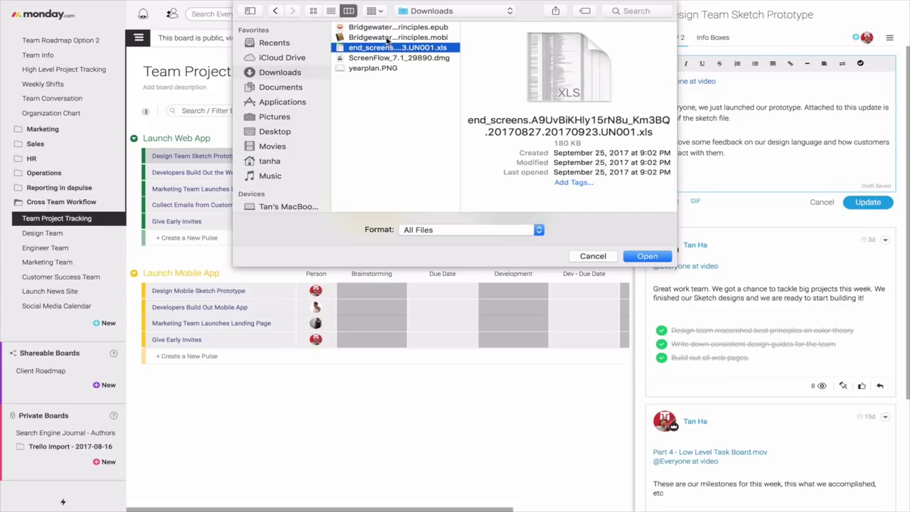
{"action": "left_click", "coordinate": [649, 256]}
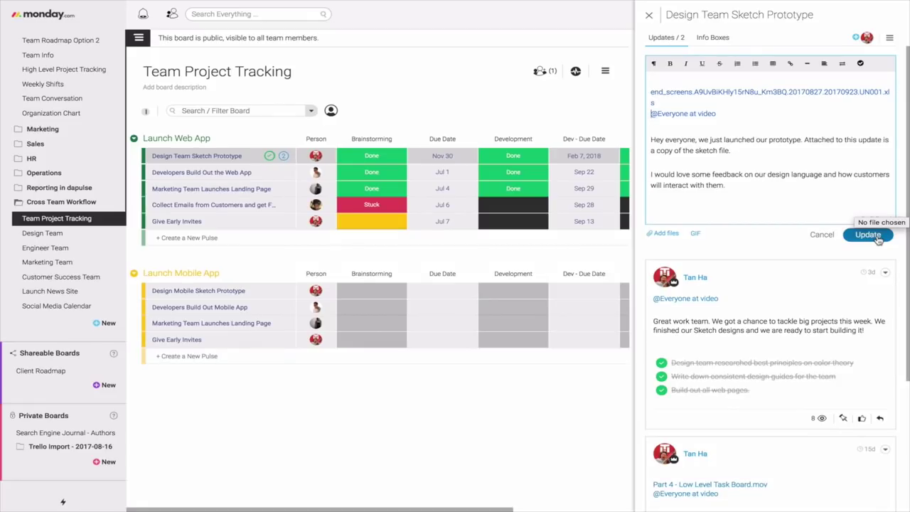
{"action": "left_click", "coordinate": [877, 237]}
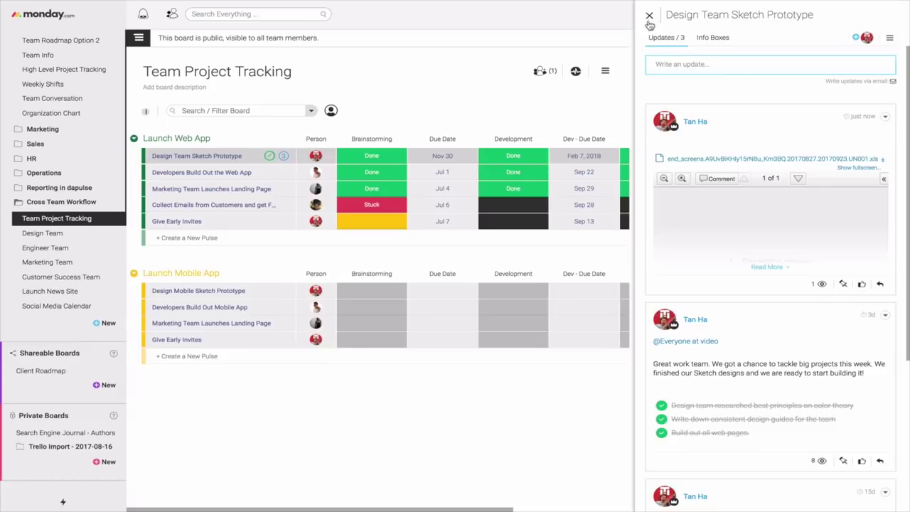
{"action": "key", "text": "Escape"}
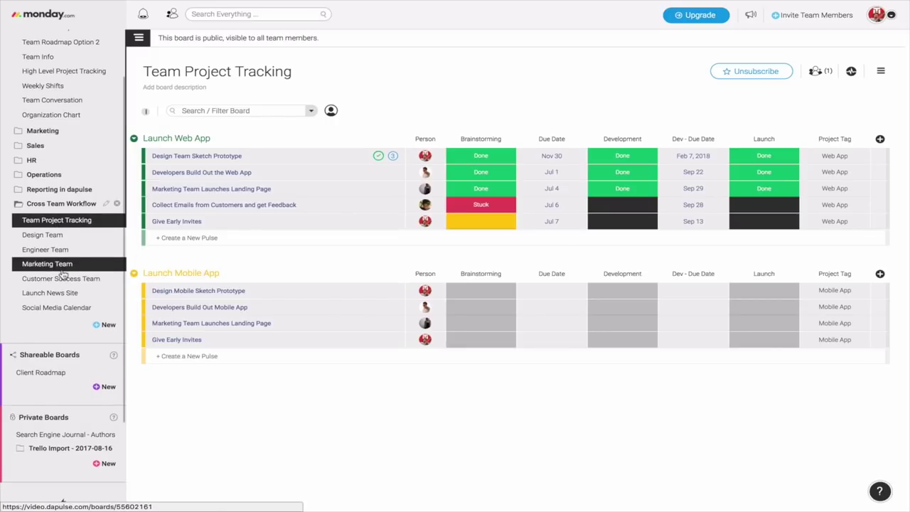
Review the Design Team board's task groups alongside the Team Project Tracking board, ending on the Design Team board
{"action": "left_click", "coordinate": [61, 236]}
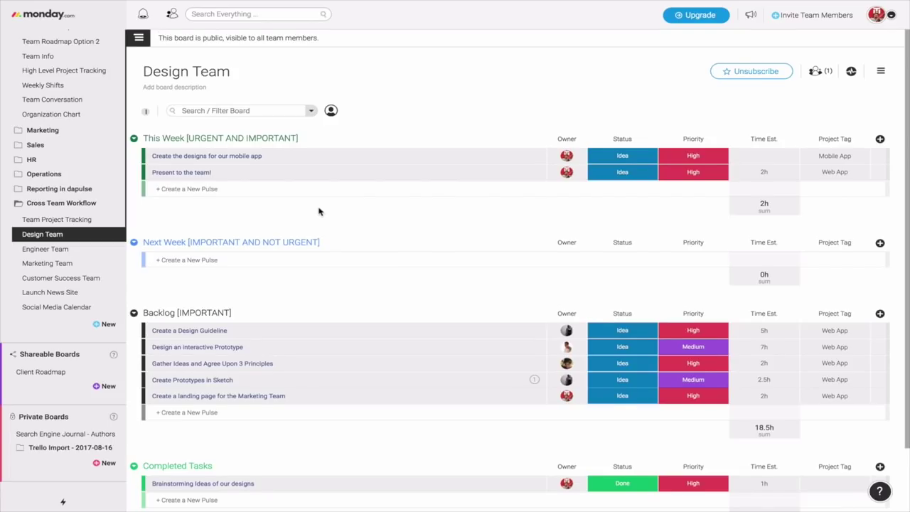
{"action": "scroll", "coordinate": [319, 211], "scroll_direction": "down", "scroll_amount": 1}
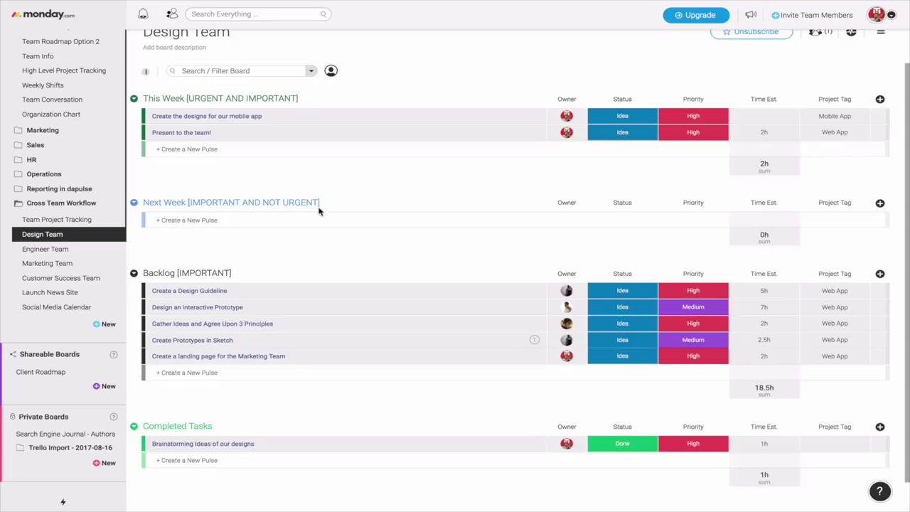
{"action": "left_click", "coordinate": [91, 221]}
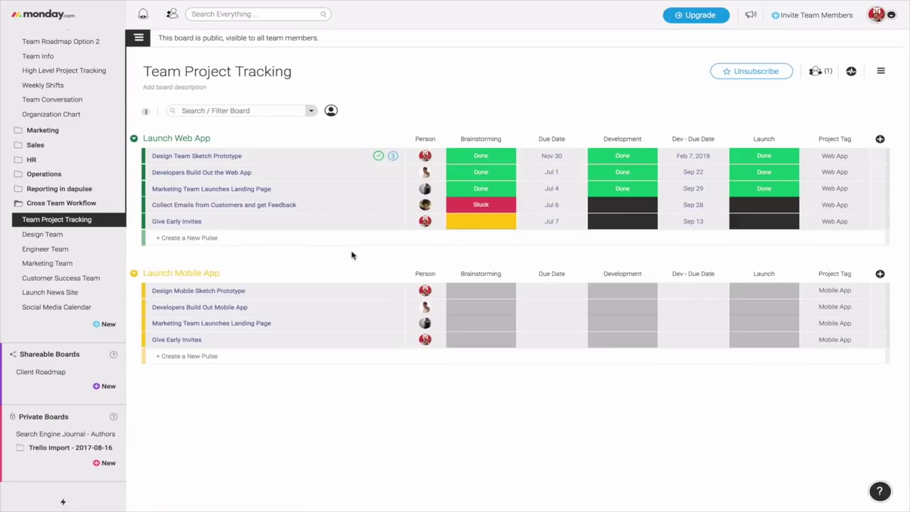
{"action": "left_click", "coordinate": [43, 233]}
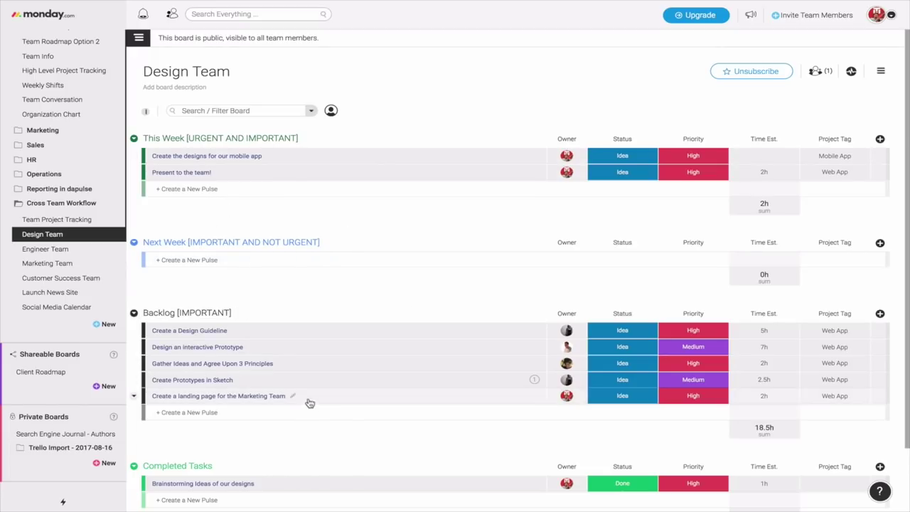
{"action": "scroll", "coordinate": [366, 373], "scroll_direction": "down", "scroll_amount": 1}
{"action": "scroll", "coordinate": [365, 373], "scroll_direction": "down", "scroll_amount": 2}
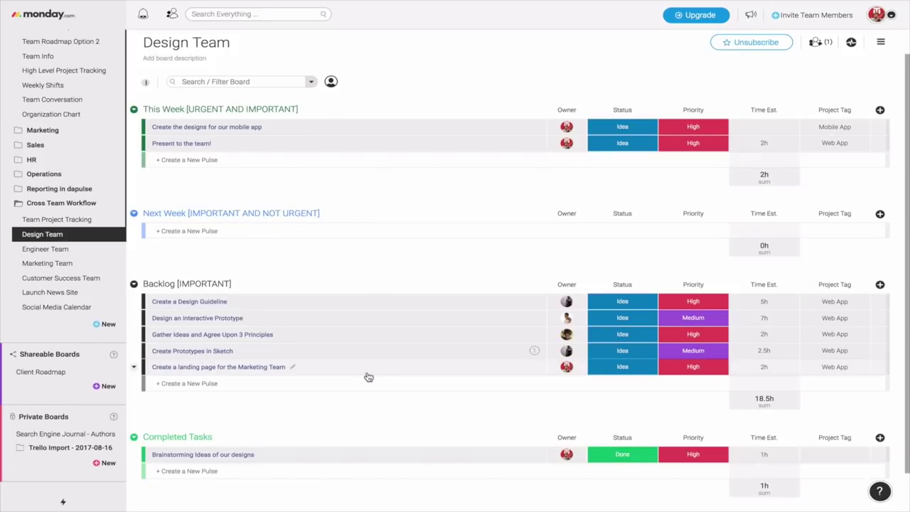
{"action": "scroll", "coordinate": [368, 377], "scroll_direction": "down", "scroll_amount": 1}
{"action": "scroll", "coordinate": [367, 372], "scroll_direction": "up", "scroll_amount": 3}
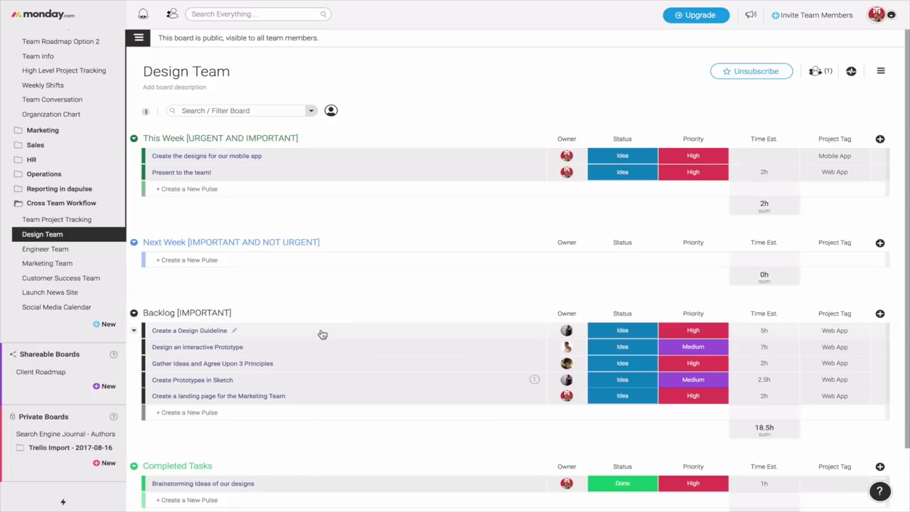
Move the High-priority Backlog tasks into the This Week group and the Medium-priority Backlog tasks into the Next Week group
{"action": "left_click_drag", "start_coordinate": [322, 334], "coordinate": [317, 193]}
{"action": "left_click", "coordinate": [226, 139]}
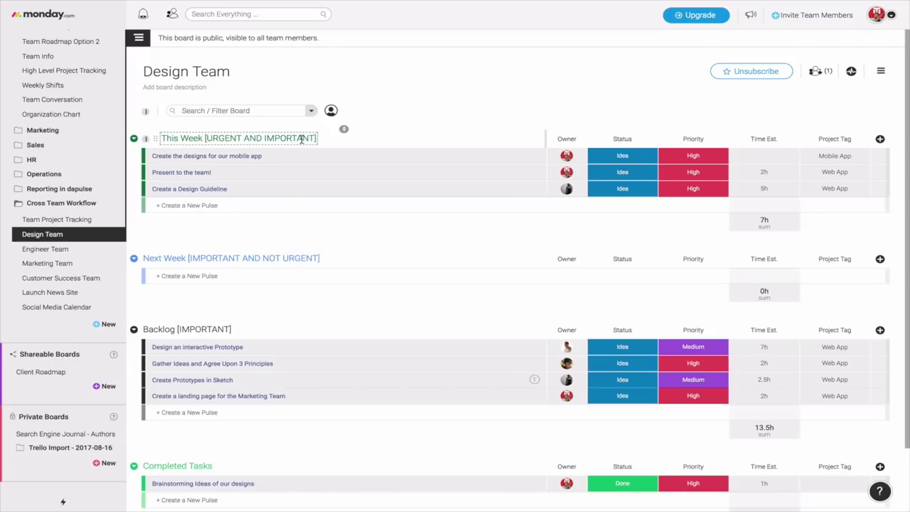
{"action": "key", "text": "Return"}
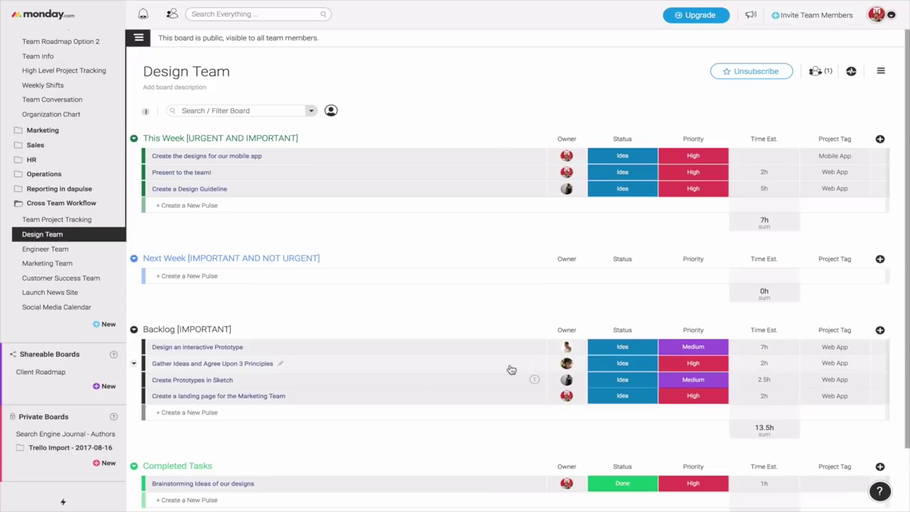
{"action": "left_click_drag", "start_coordinate": [511, 370], "coordinate": [537, 230]}
{"action": "left_click_drag", "start_coordinate": [515, 395], "coordinate": [494, 230]}
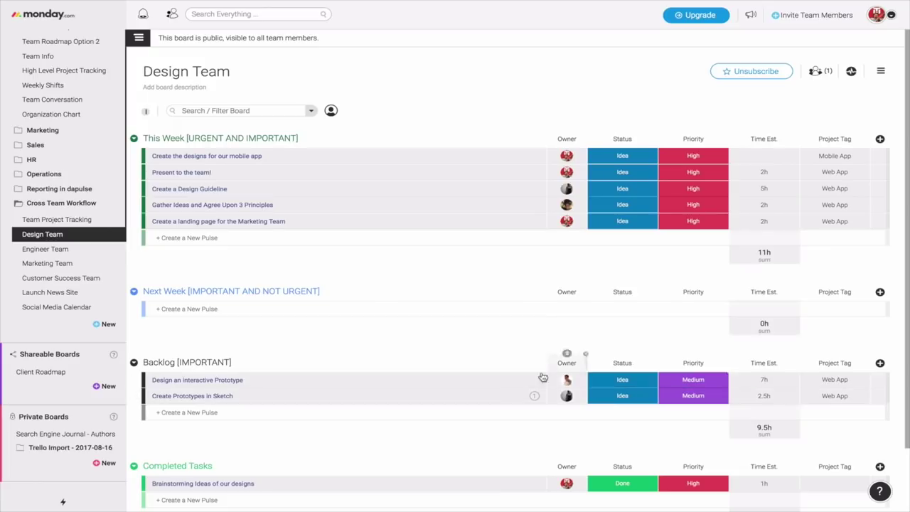
{"action": "left_click_drag", "start_coordinate": [497, 380], "coordinate": [482, 315]}
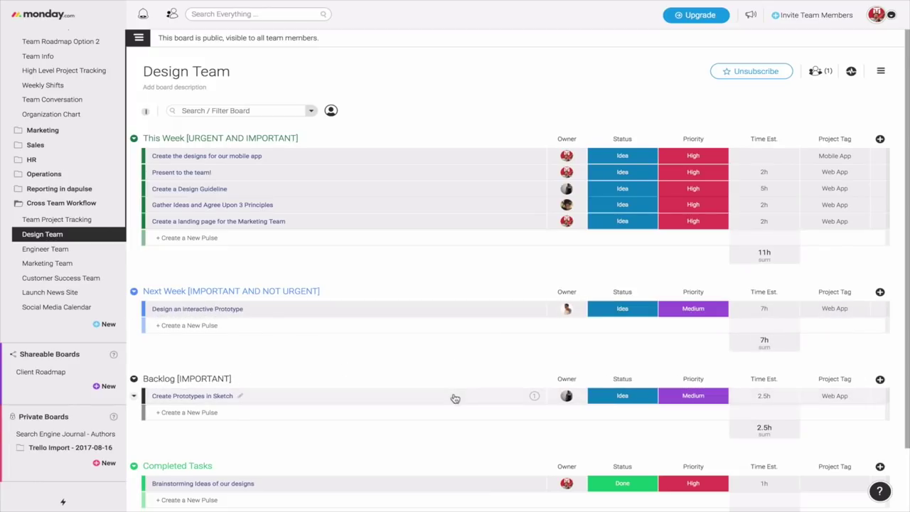
{"action": "mouse_move", "coordinate": [453, 396]}
{"action": "left_mouse_down"}
{"action": "mouse_move", "coordinate": [487, 305]}
{"action": "mouse_move", "coordinate": [474, 326]}
{"action": "left_mouse_up"}
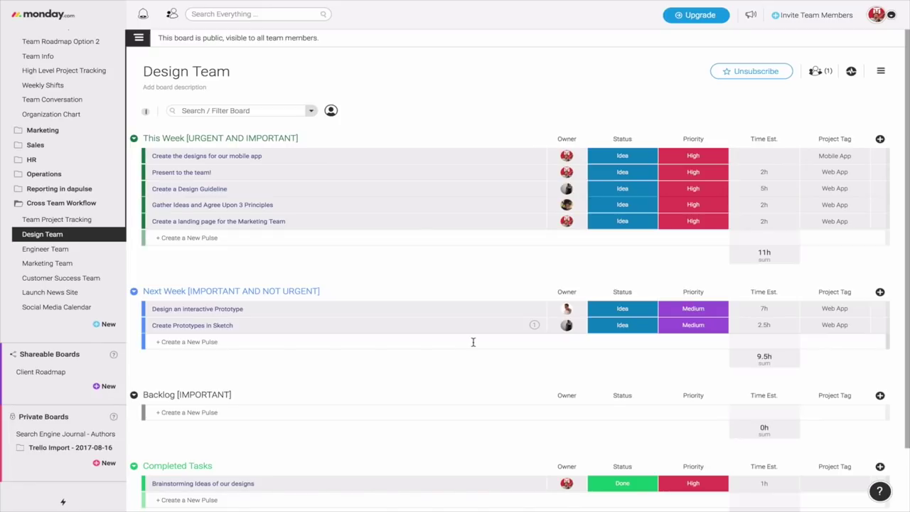
Start an update on the "Create the designs for our mobile app" pulse reading "Hey team, working on our mobile app layout"
{"action": "left_click", "coordinate": [467, 158]}
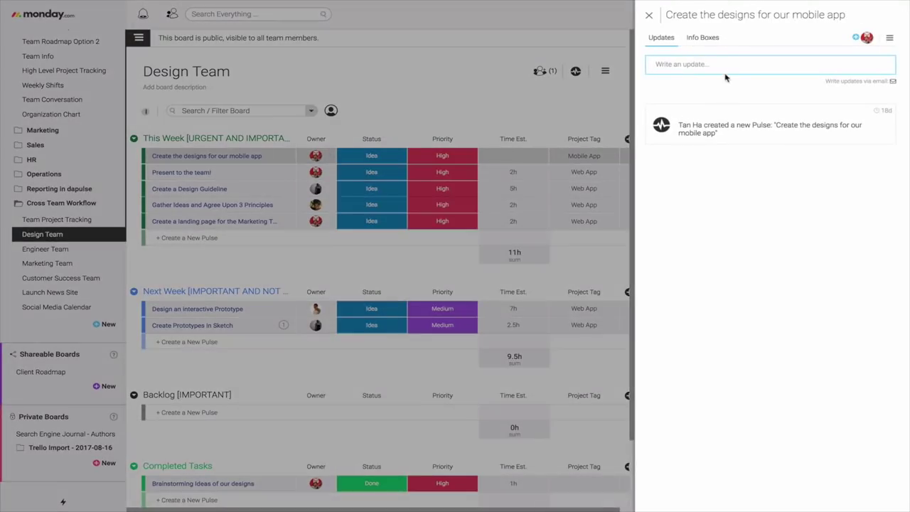
{"action": "left_click", "coordinate": [725, 65]}
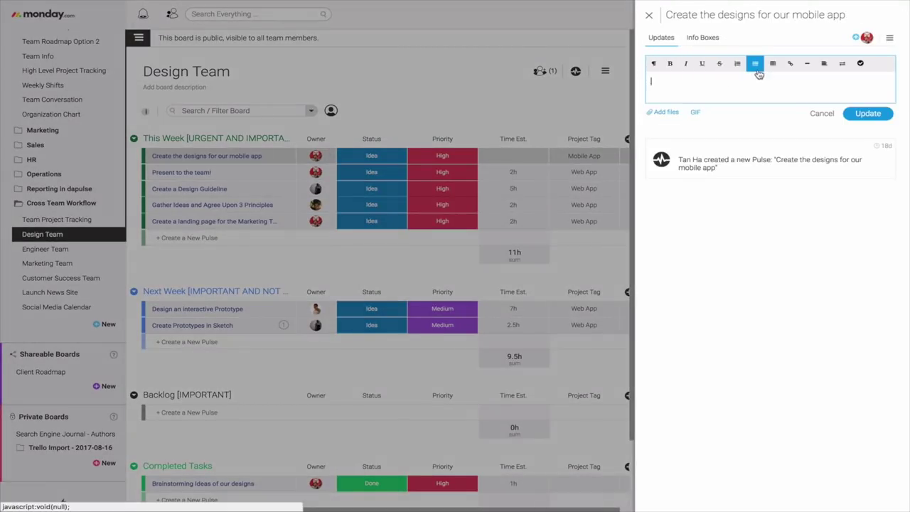
{"action": "type", "text": "Hey team, working on our mobile app layout"}
{"action": "key", "text": "Return"}
{"action": "key", "text": "Return"}
Add the line "What would you say is the most important feature:" to the update and start a checklist below it
{"action": "type", "text": "What would you say is the most important feature:"}
{"action": "key", "text": "Return"}
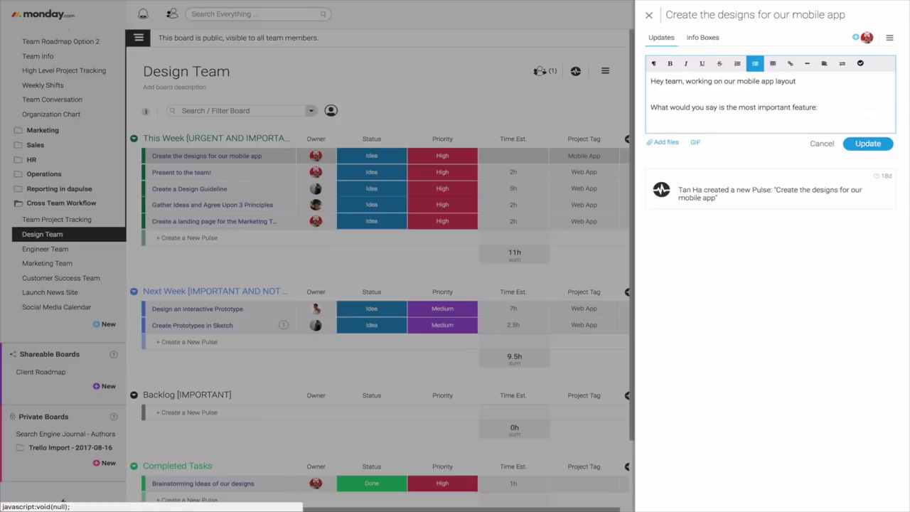
{"action": "left_click", "coordinate": [860, 64]}
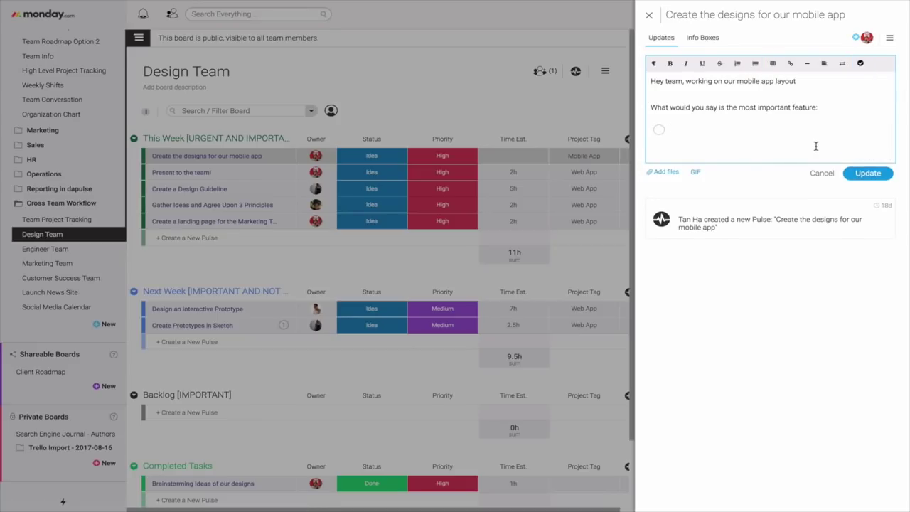
Fill the checklist with "Search everything", "view all their content" and "Publish their content", and post the update
{"action": "type", "text": "Search everything"}
{"action": "key", "text": "Return"}
{"action": "type", "text": "V"}
{"action": "type", "text": "iew all their content"}
{"action": "key", "text": "Return"}
{"action": "type", "text": "Publish ther"}
{"action": "type", "text": "r content"}
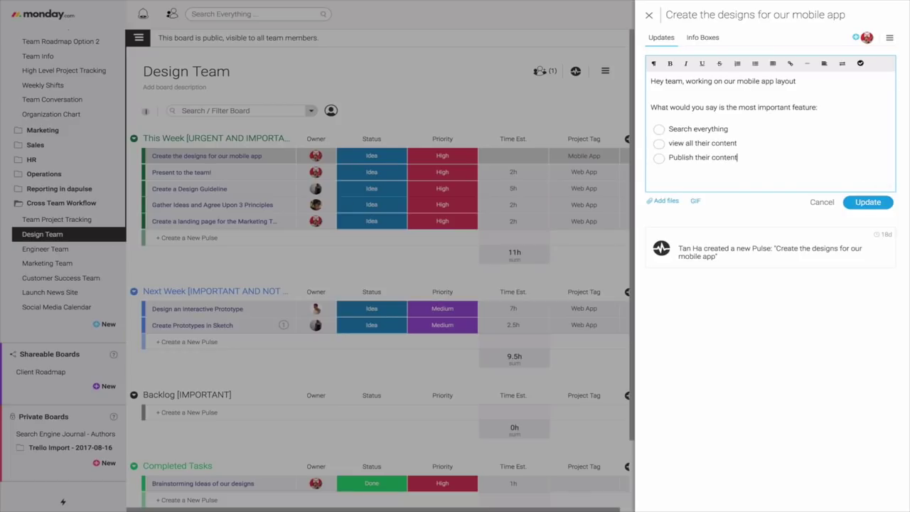
{"action": "left_click", "coordinate": [873, 204]}
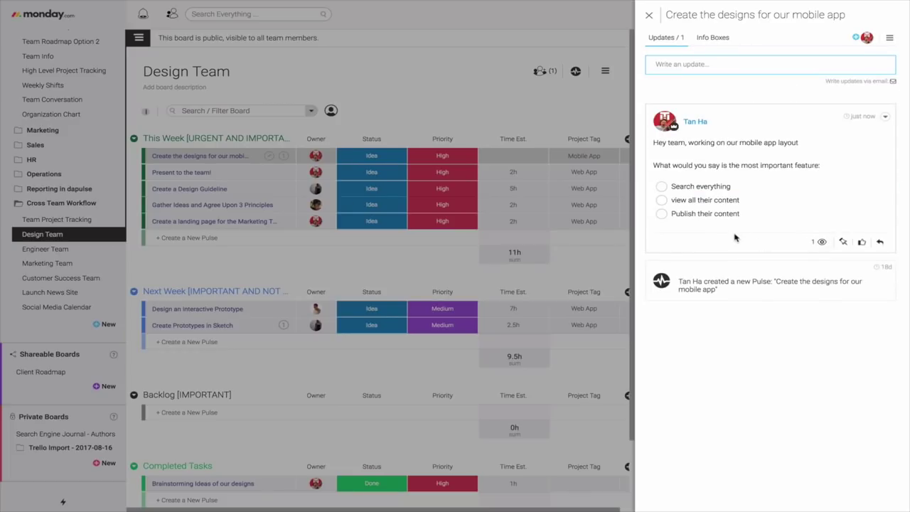
Check off "Search everything" in the posted update's checklist and close the pulse
{"action": "left_click", "coordinate": [711, 189]}
{"action": "mouse_move", "coordinate": [825, 244]}
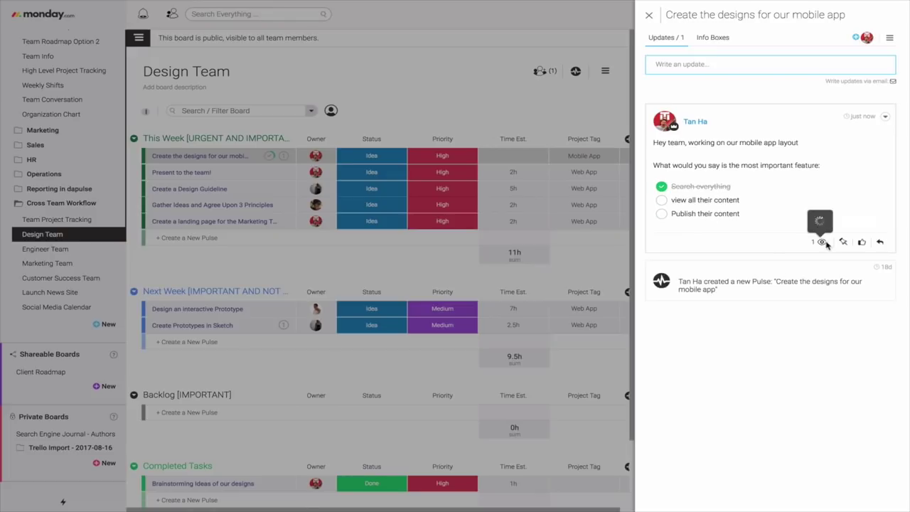
{"action": "left_click", "coordinate": [648, 16]}
Set the "Create the designs for our mobile app" task's status to Done and move it into the Completed Tasks group
{"action": "left_click", "coordinate": [602, 162]}
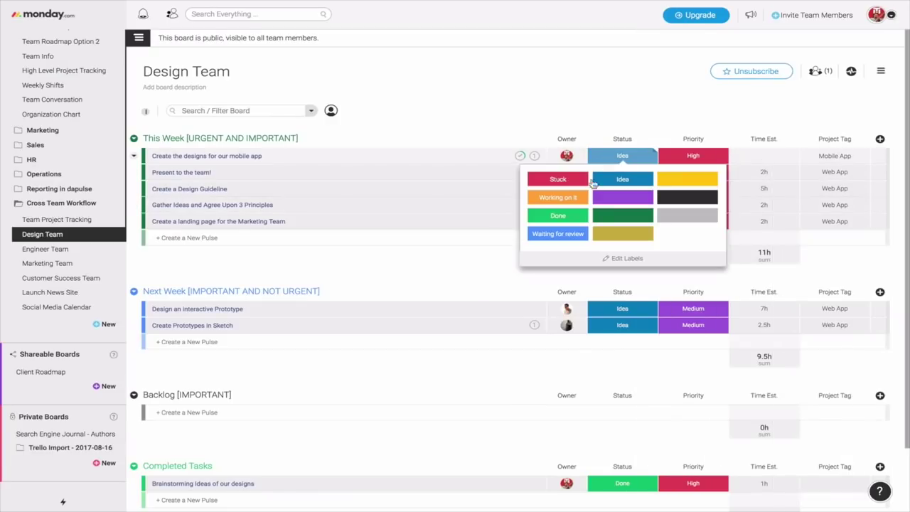
{"action": "left_click", "coordinate": [554, 217]}
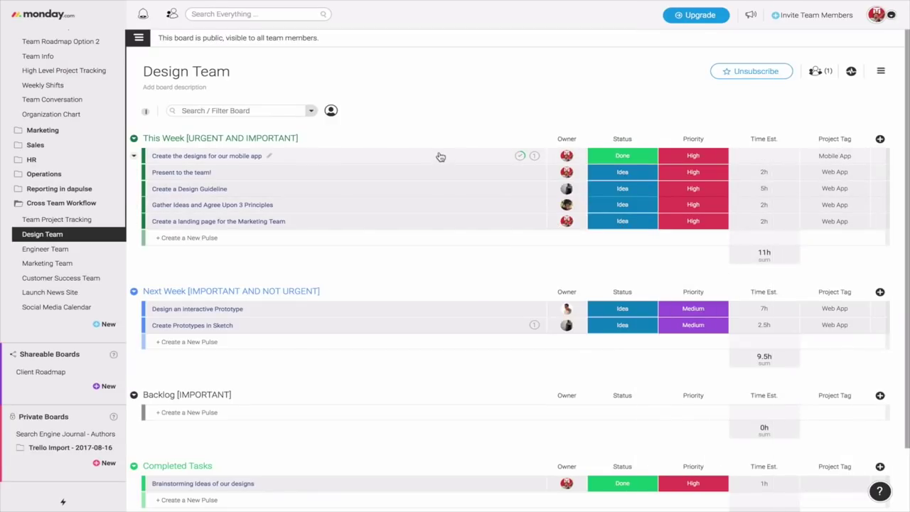
{"action": "left_click_drag", "start_coordinate": [441, 156], "coordinate": [419, 479]}
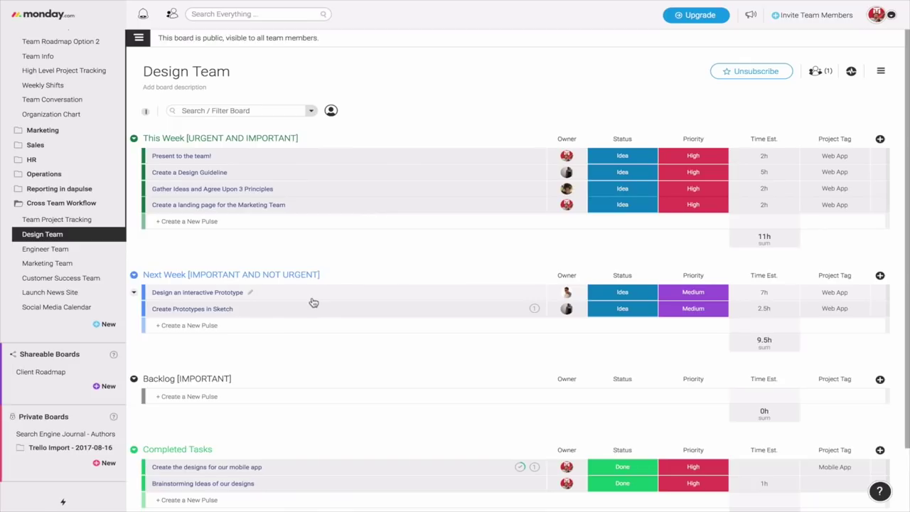
Search across all boards for "Web App"
{"action": "scroll", "coordinate": [316, 303], "scroll_direction": "down", "scroll_amount": 2}
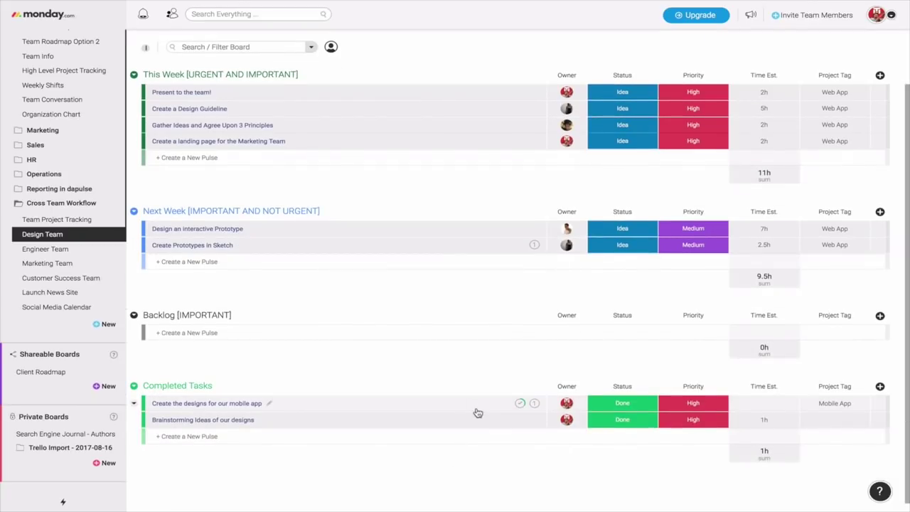
{"action": "scroll", "coordinate": [477, 413], "scroll_direction": "up", "scroll_amount": 2}
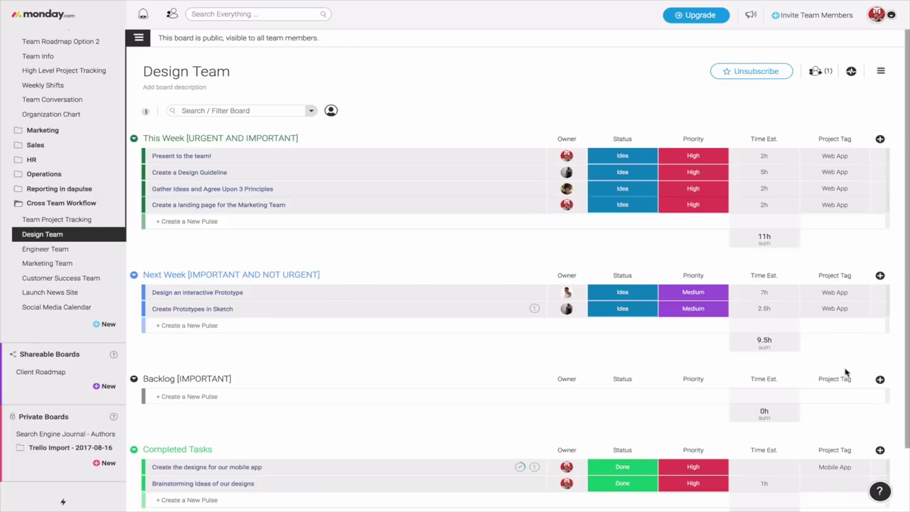
{"action": "scroll", "coordinate": [844, 373], "scroll_direction": "down", "scroll_amount": 1}
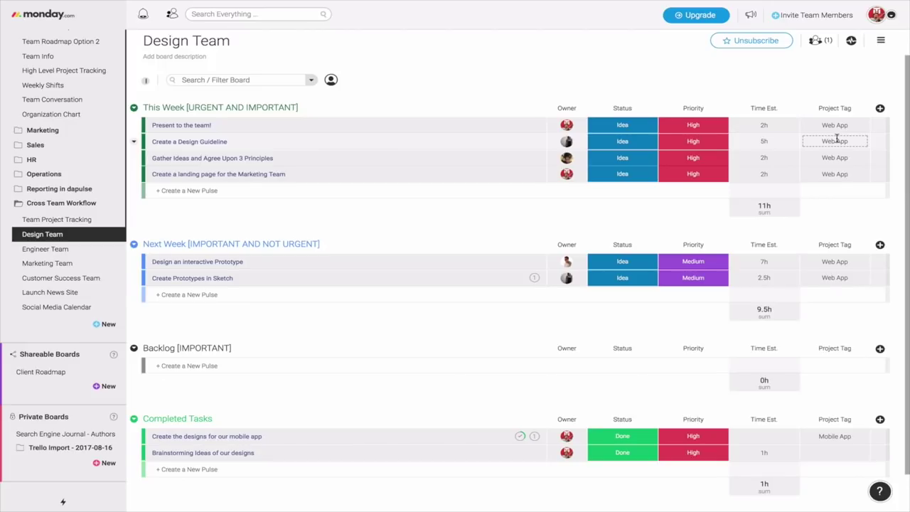
{"action": "scroll", "coordinate": [568, 78], "scroll_direction": "up", "scroll_amount": 1}
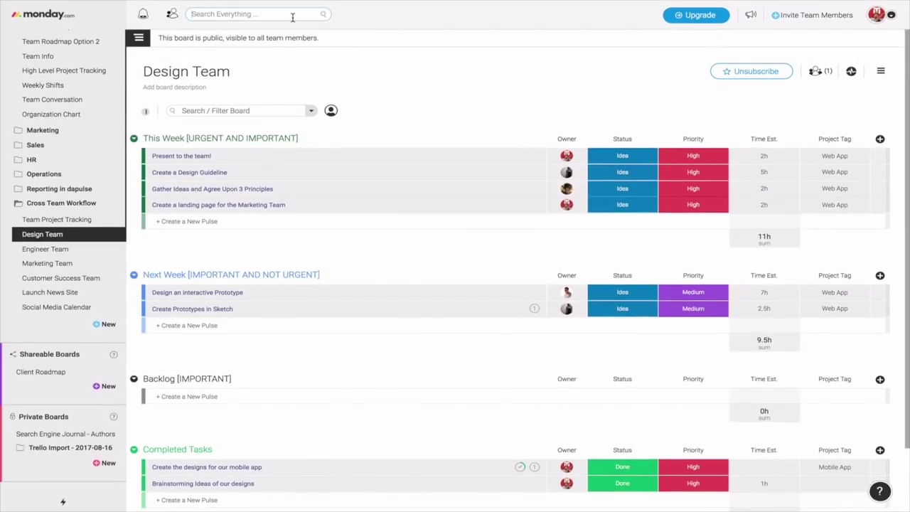
{"action": "left_click", "coordinate": [294, 16]}
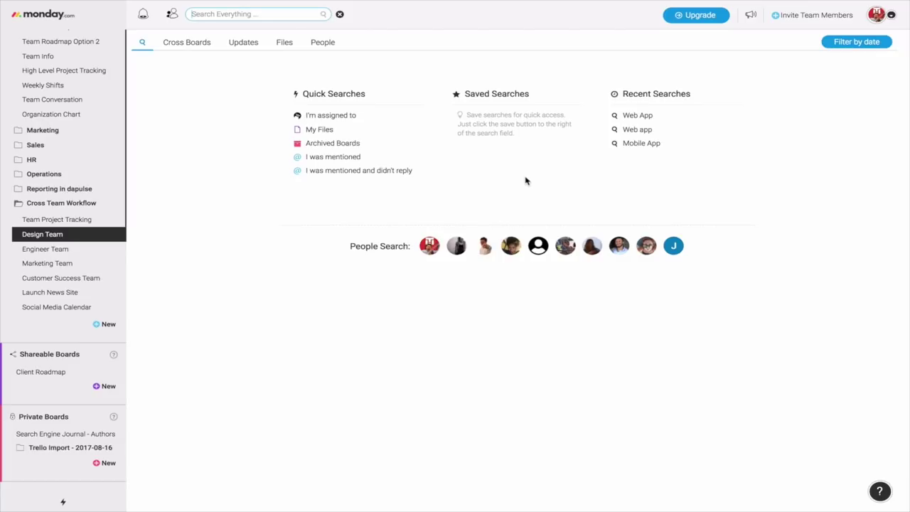
{"action": "type", "text": "Web App"}
{"action": "key", "text": "Return"}
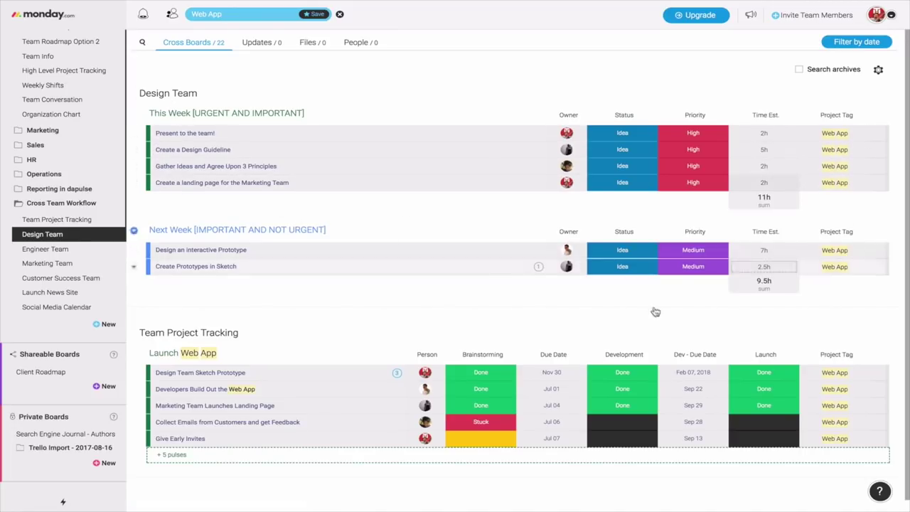
Set the status of all four Design Team This Week tasks in the search results to Done, and close the search
{"action": "left_click", "coordinate": [644, 135]}
{"action": "left_click", "coordinate": [628, 175]}
{"action": "left_click", "coordinate": [622, 149]}
{"action": "left_click", "coordinate": [625, 190]}
{"action": "left_click", "coordinate": [623, 182]}
{"action": "left_click", "coordinate": [624, 180]}
{"action": "left_click", "coordinate": [624, 180]}
{"action": "left_click", "coordinate": [616, 182]}
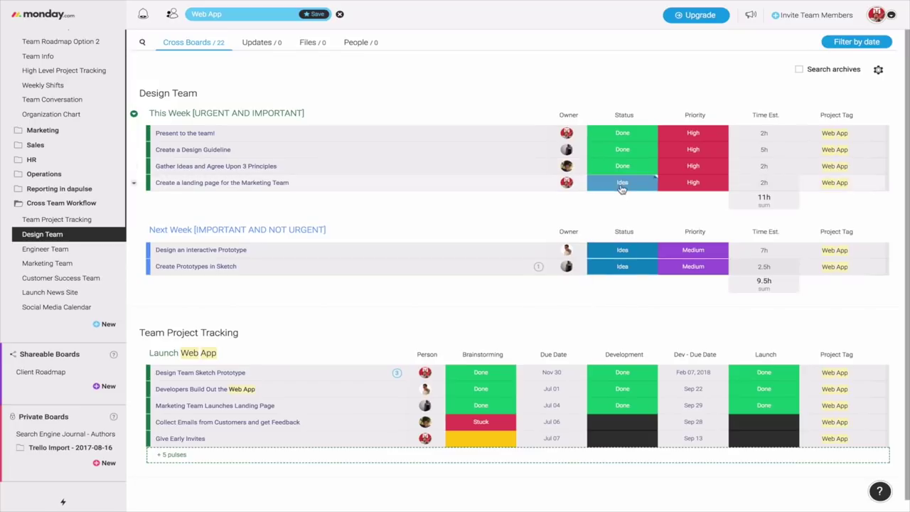
{"action": "left_click", "coordinate": [615, 182]}
{"action": "left_click", "coordinate": [582, 226]}
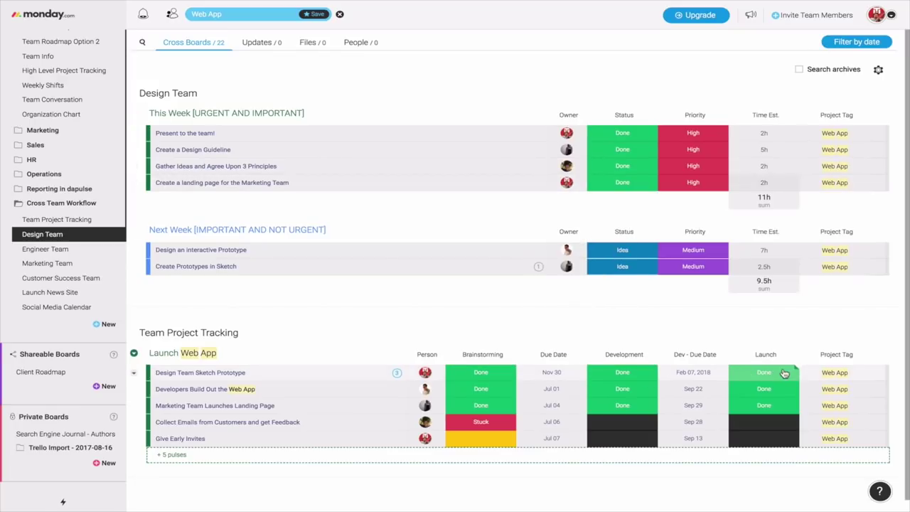
{"action": "left_click", "coordinate": [339, 14]}
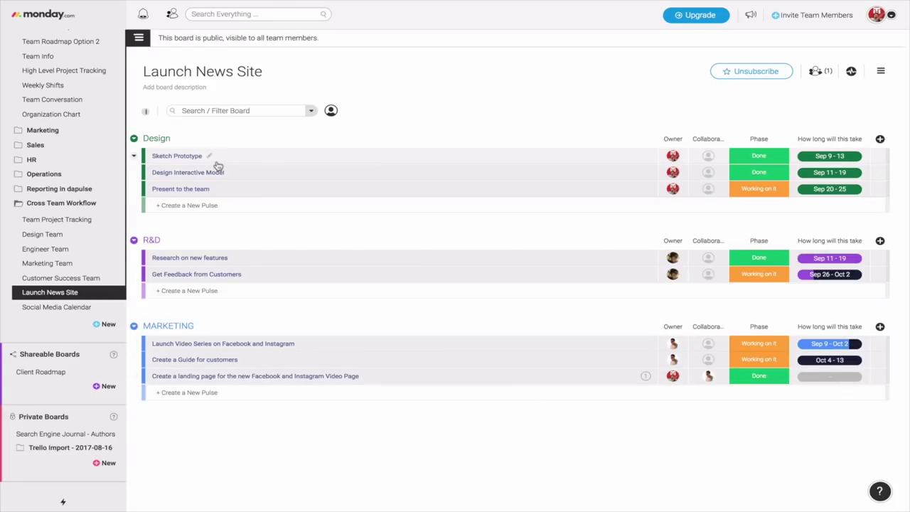
Write an update on the Launch News Site board's Sketch Prototype pulse: "hey I completed the sketch prototype, lets start development and researching this feature with our customers."
{"action": "left_click", "coordinate": [340, 162]}
{"action": "left_click", "coordinate": [684, 82]}
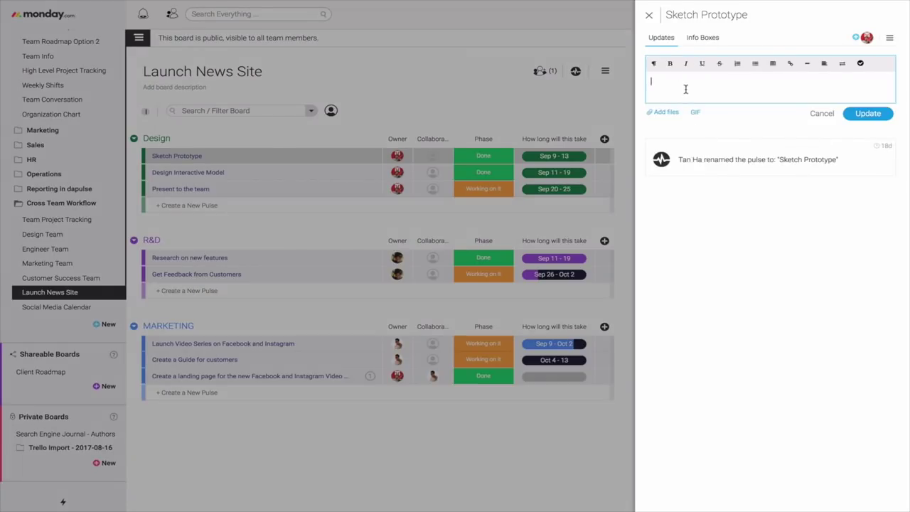
{"action": "type", "text": "hey I completed the sketch prototype, lets start developme"}
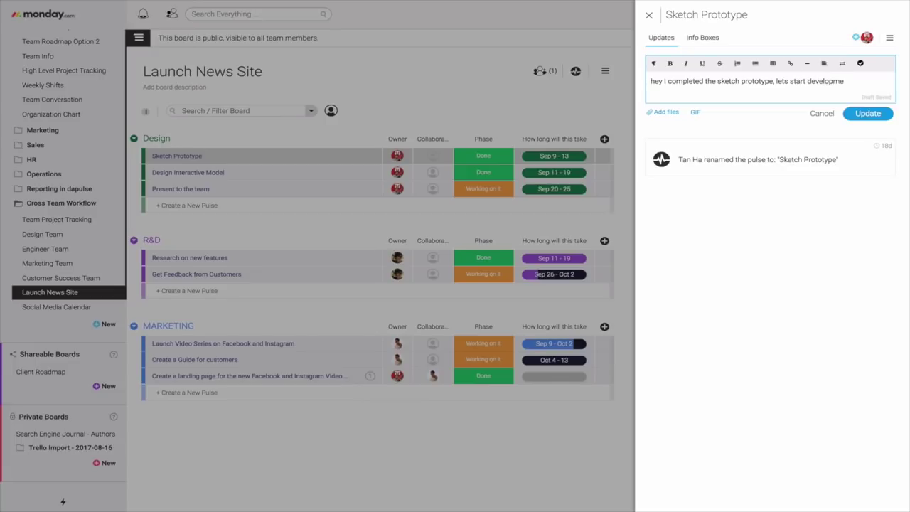
{"action": "key", "text": "BackSpace"}
{"action": "key", "text": "BackSpace"}
{"action": "key", "text": "BackSpace"}
{"action": "key", "text": "BackSpace"}
{"action": "type", "text": "opment and researching this "}
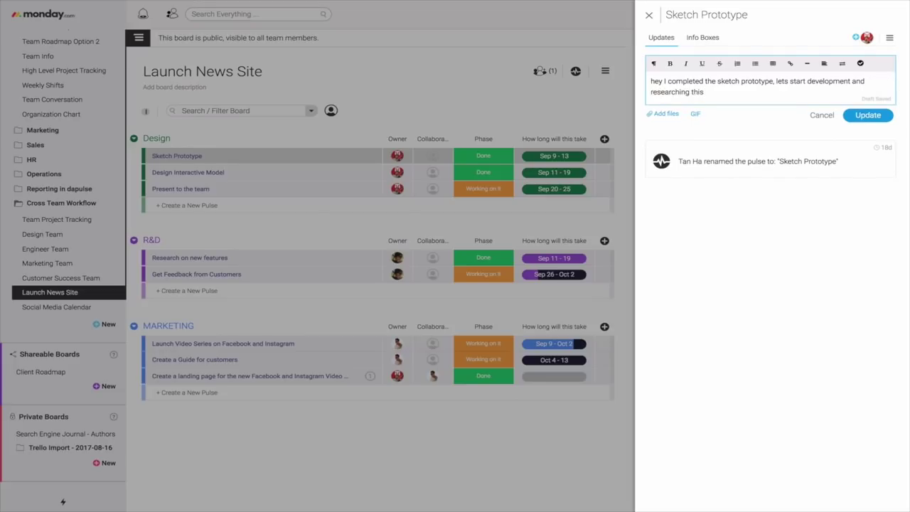
{"action": "type", "text": "feature with our customers."}
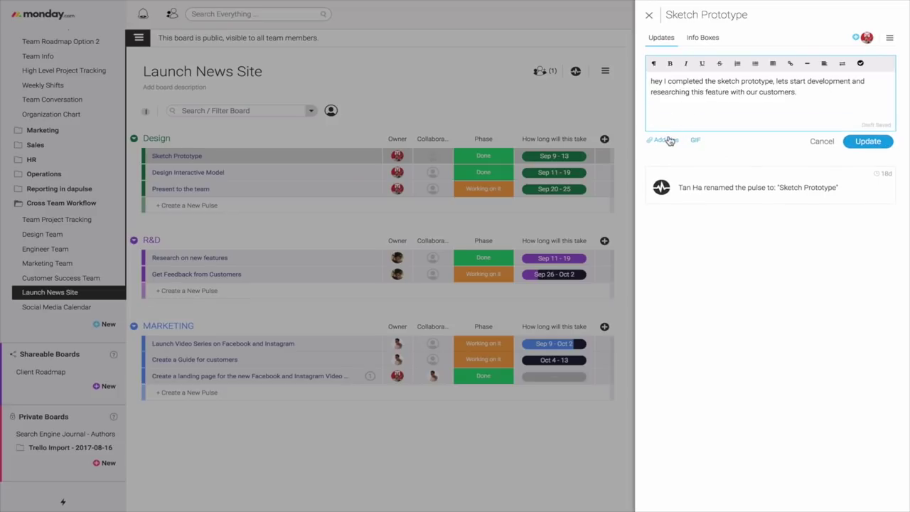
Attach the end_screens .xls file from the computer's Downloads folder and insert the GIF of a celebrating character labelled Done
{"action": "left_click", "coordinate": [668, 140]}
{"action": "left_click", "coordinate": [691, 158]}
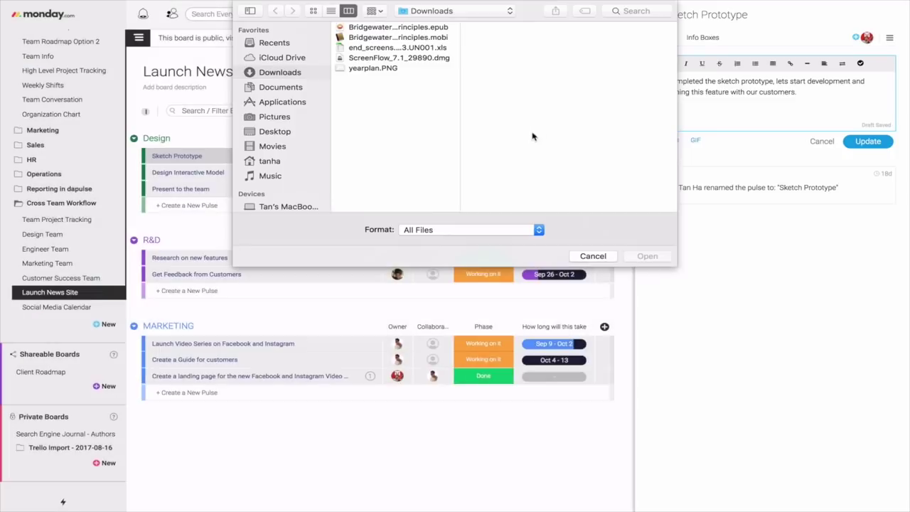
{"action": "double_click", "coordinate": [381, 49]}
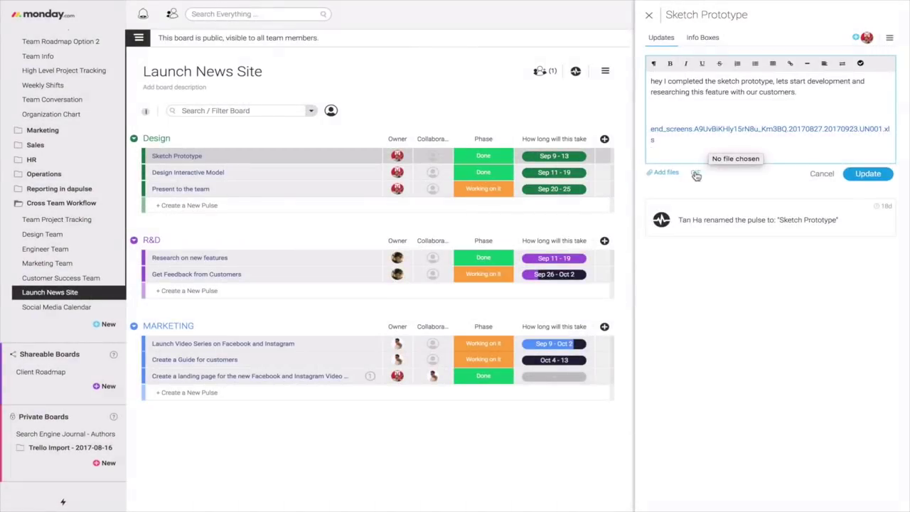
{"action": "left_click", "coordinate": [695, 172]}
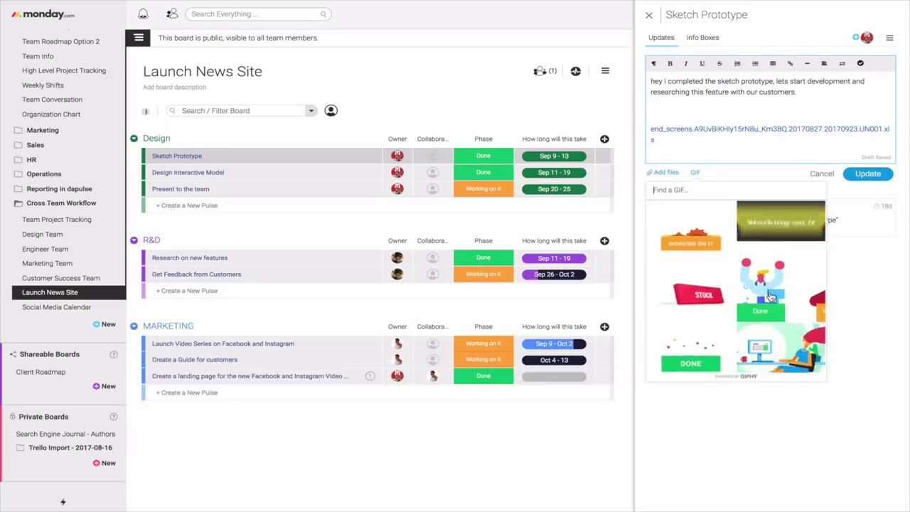
{"action": "left_click", "coordinate": [770, 298]}
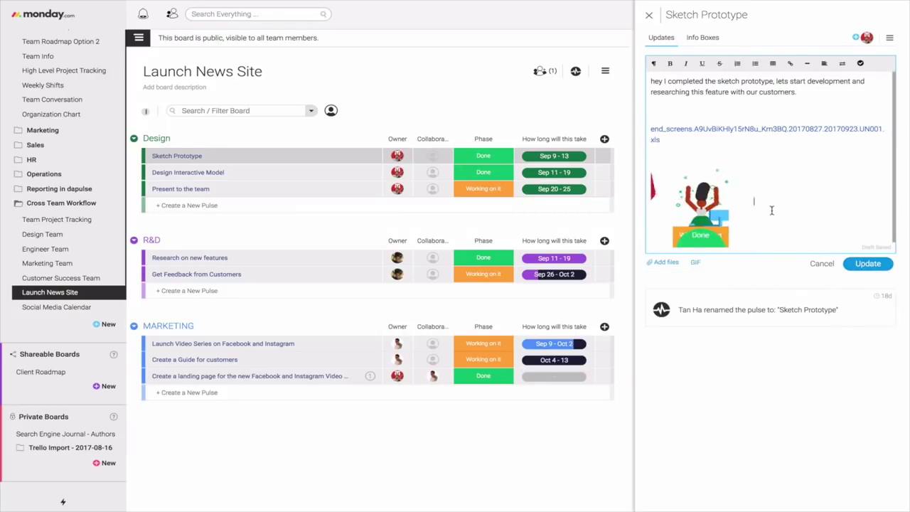
Add "Next steps:" below the GIF, followed by a checklist with "Launch prototype" and "Get customer feedback."
{"action": "scroll", "coordinate": [782, 185], "scroll_direction": "down", "scroll_amount": 1}
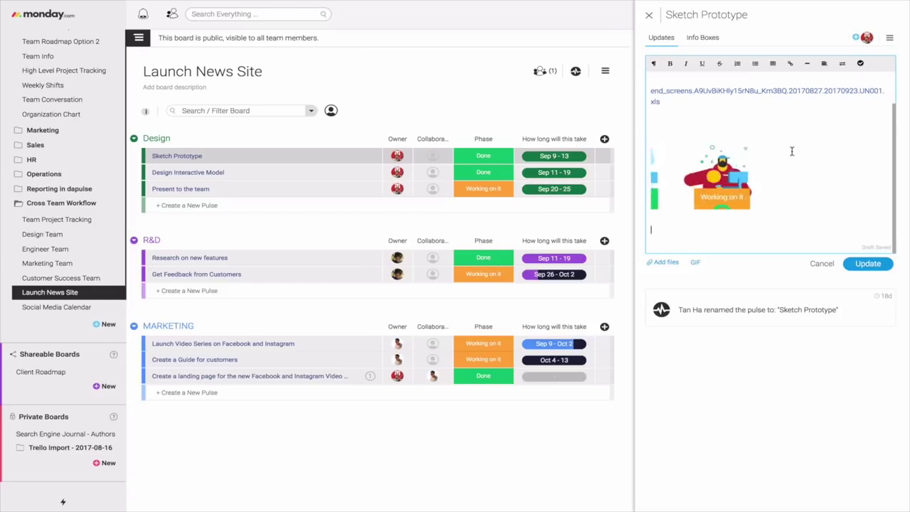
{"action": "type", "text": "Next steps:"}
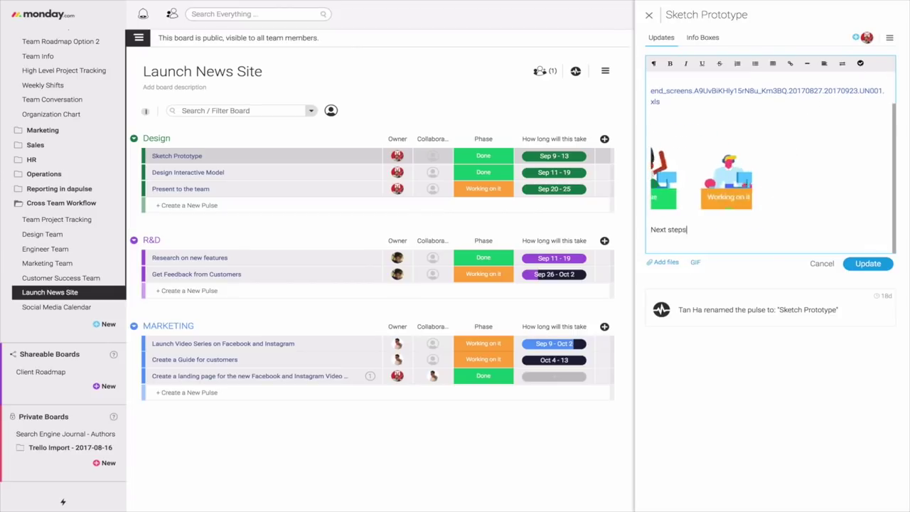
{"action": "key", "text": "Return"}
{"action": "left_click", "coordinate": [860, 64]}
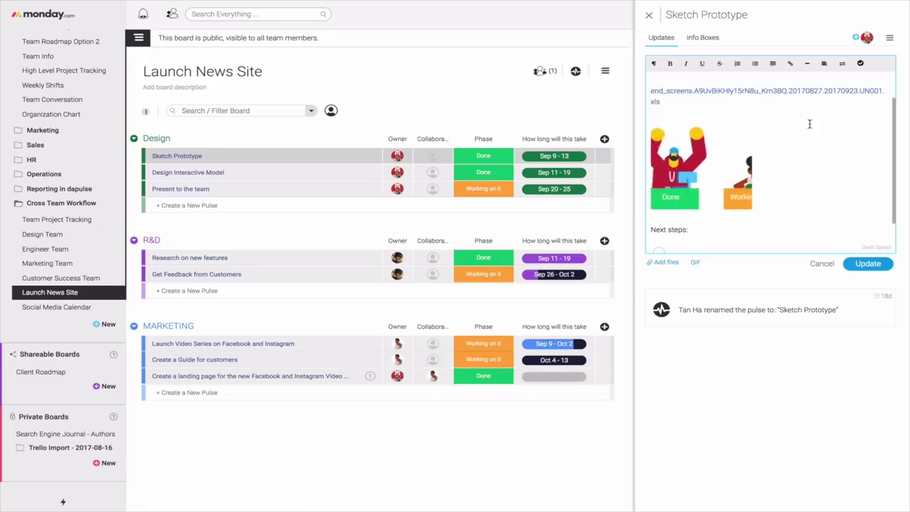
{"action": "type", "text": "Launch"}
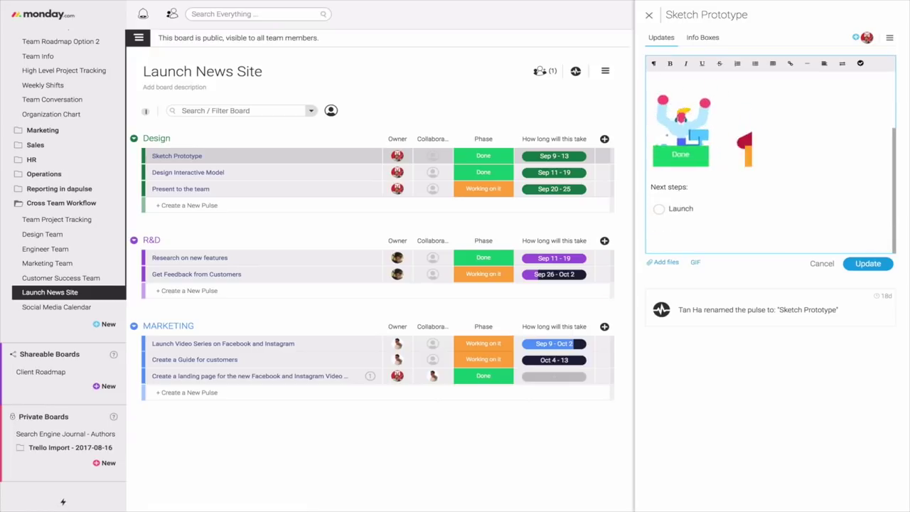
{"action": "type", "text": " proto"}
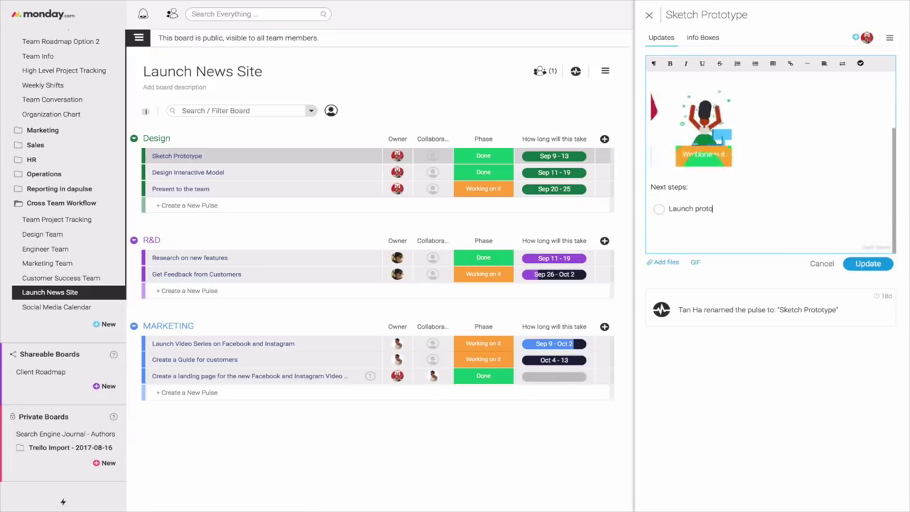
{"action": "type", "text": "type"}
{"action": "key", "text": "Return"}
{"action": "type", "text": "Get custom"}
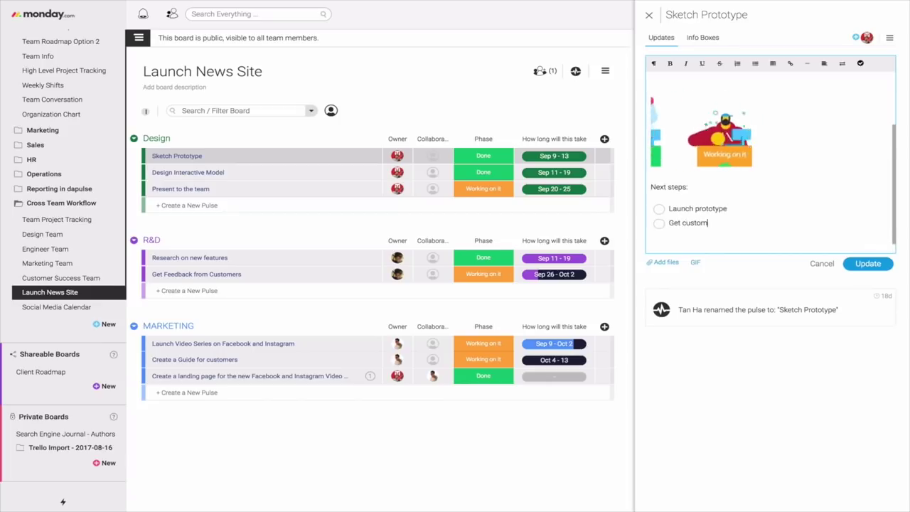
{"action": "type", "text": "er feedback."}
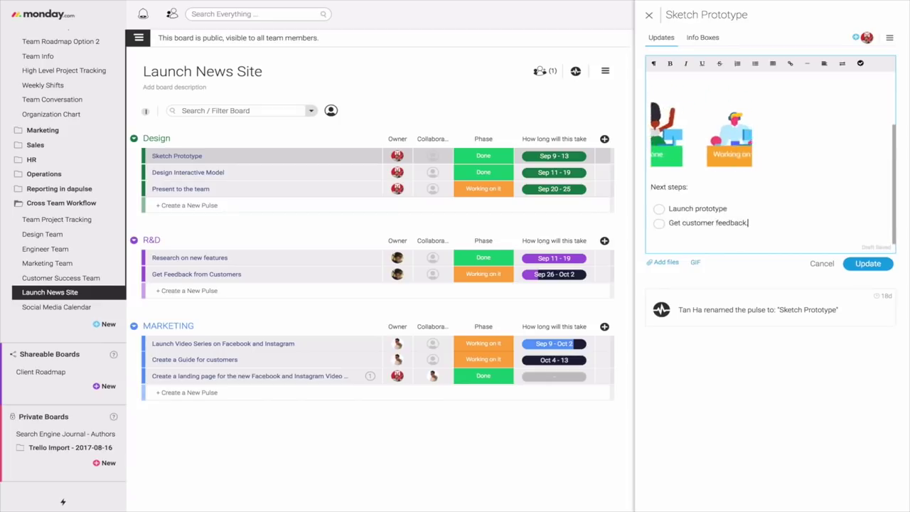
Post the Sketch Prototype update and check off "Launch prototype" in its checklist
{"action": "left_click", "coordinate": [868, 263]}
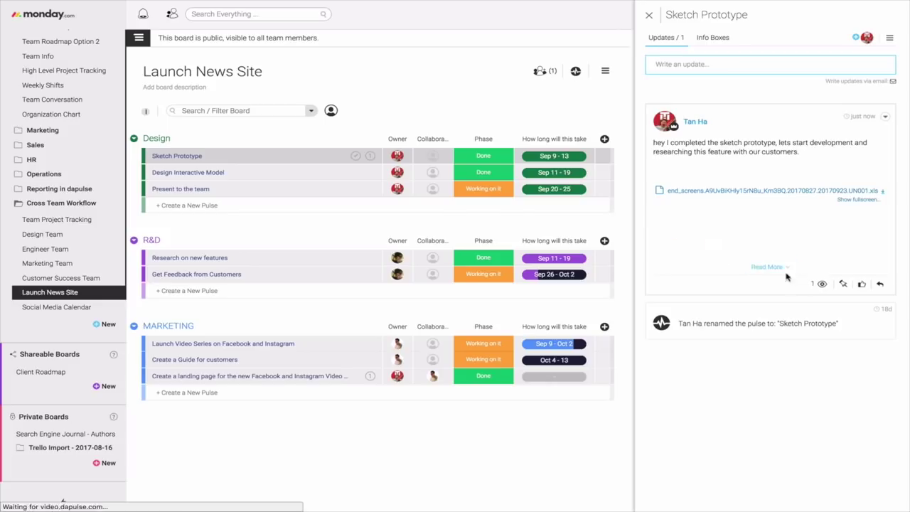
{"action": "scroll", "coordinate": [759, 256], "scroll_direction": "down", "scroll_amount": 3}
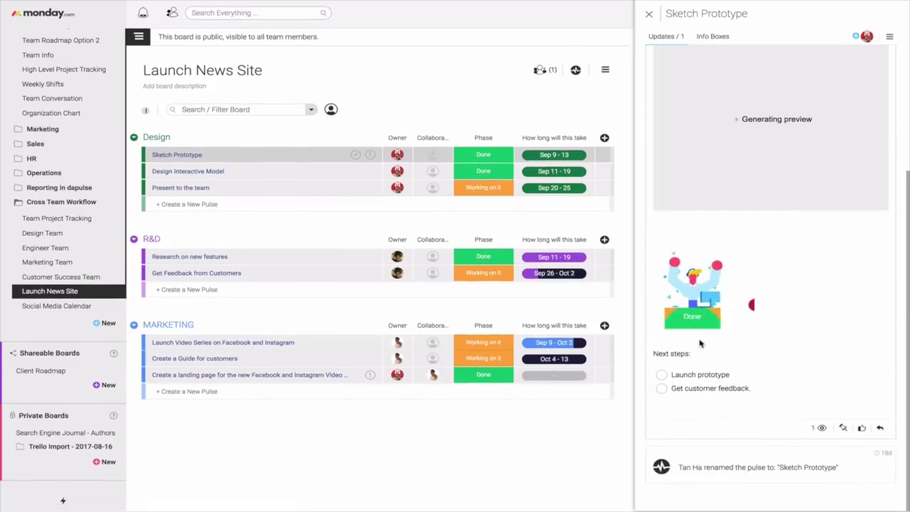
{"action": "left_click", "coordinate": [661, 376]}
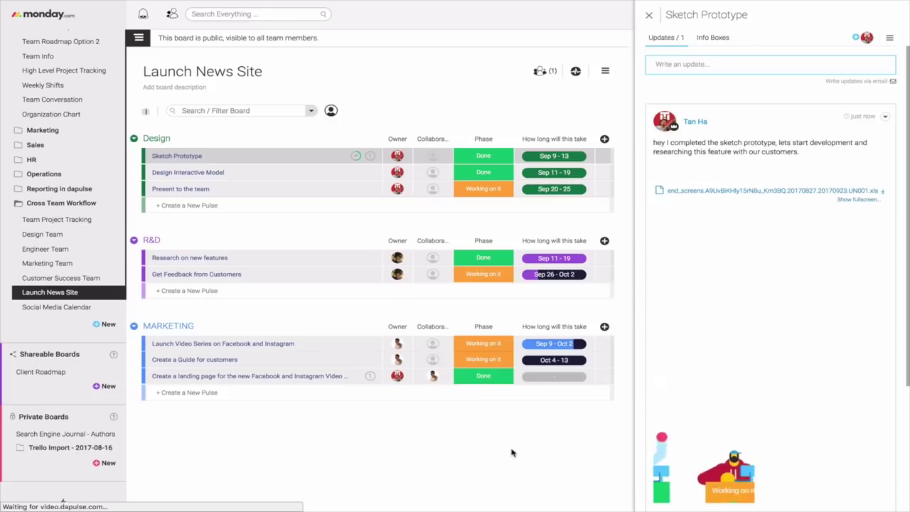
Add the signed-in account's own member as collaborator on the R&D group's "Research on new features" pulse
{"action": "left_click", "coordinate": [315, 258]}
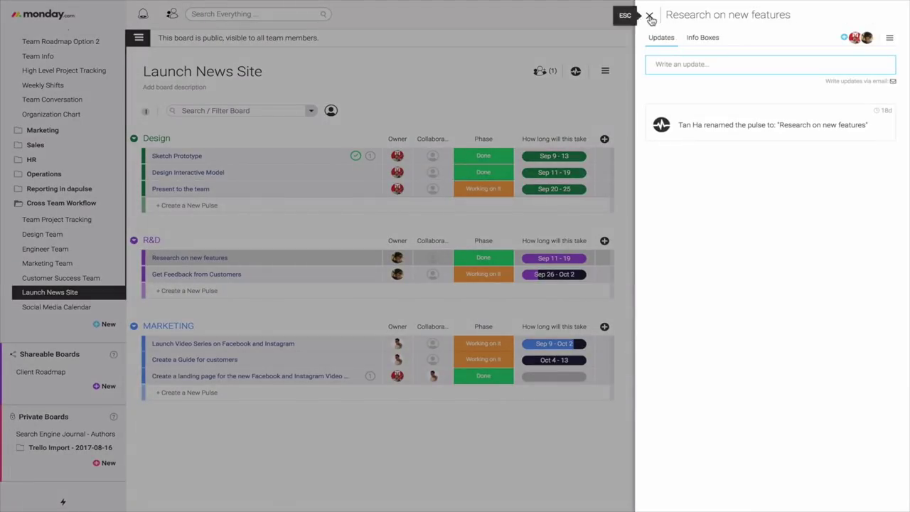
{"action": "left_click", "coordinate": [650, 17]}
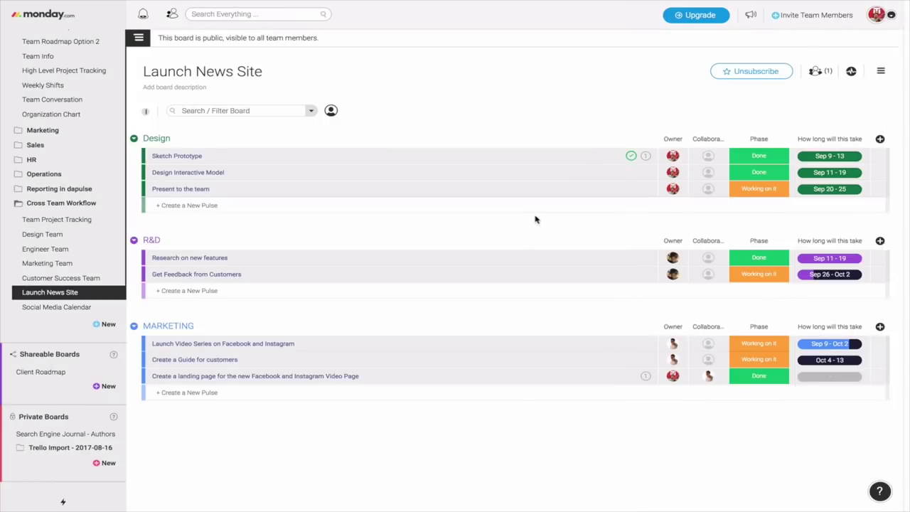
{"action": "left_click", "coordinate": [707, 258]}
{"action": "left_click", "coordinate": [675, 293]}
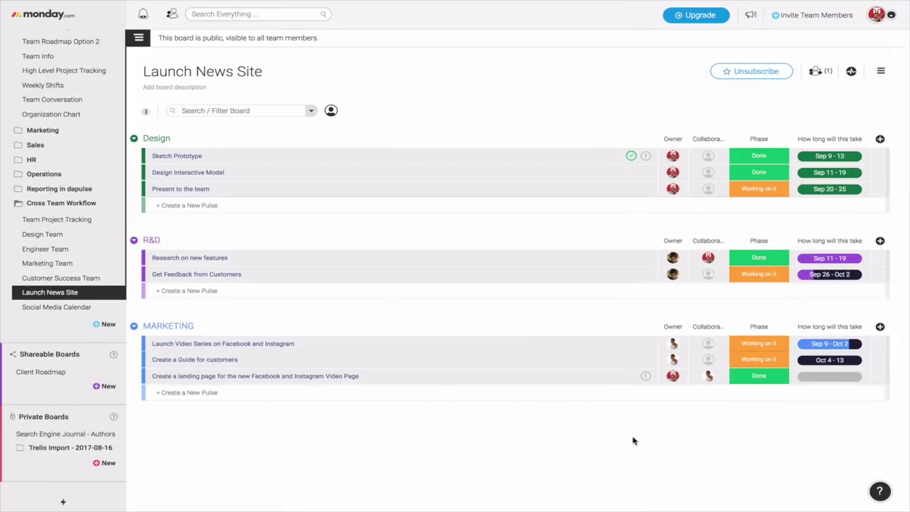
View the Launch News Site board's timeline of pulses arranged by owner, and return to the board
{"action": "left_click", "coordinate": [816, 163]}
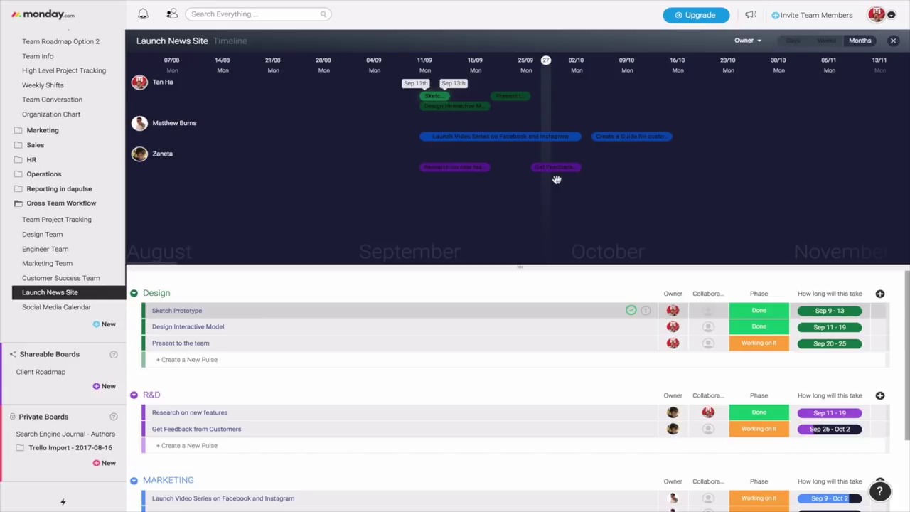
{"action": "left_click", "coordinate": [893, 40]}
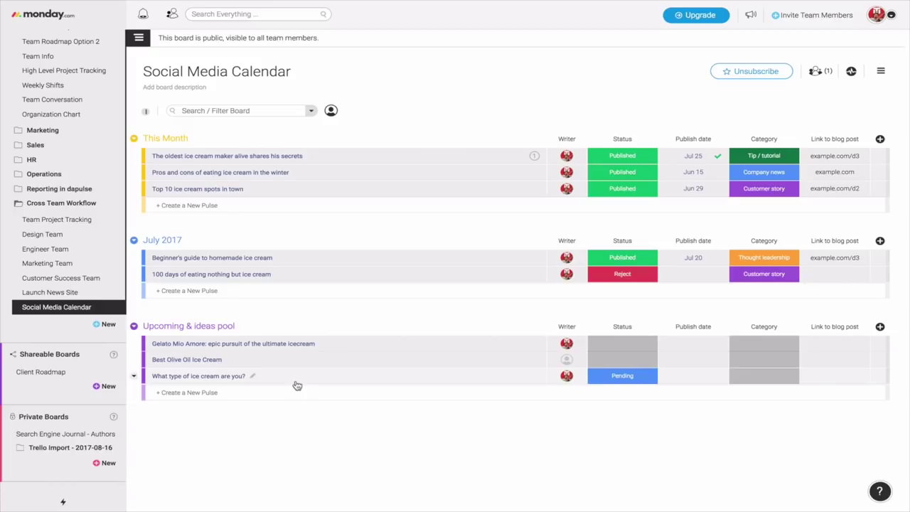
Set the status of the "What type of ice cream are you?" pulse on the Social Media Calendar board to Working on it
{"action": "left_click", "coordinate": [624, 377]}
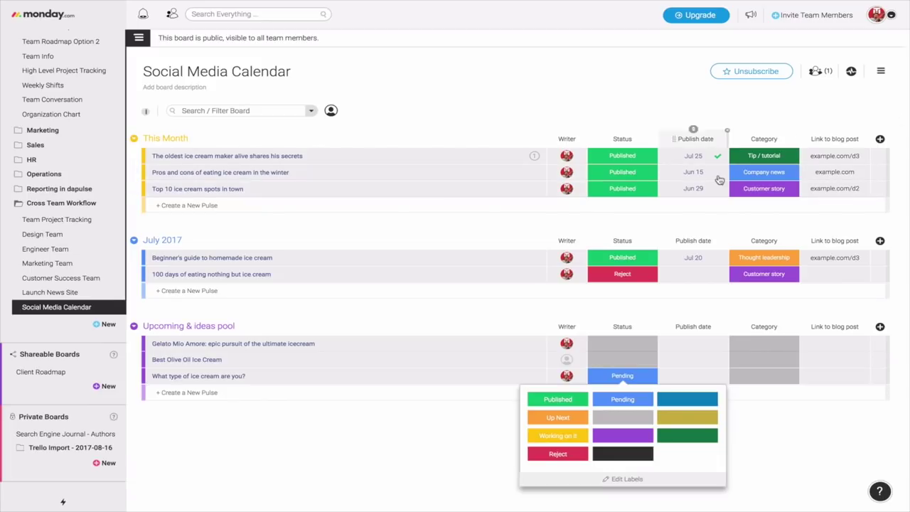
{"action": "left_click", "coordinate": [543, 435]}
Move "What type of ice cream are you?" to the This Month group and the "Gelato Mio Amore" pulse to July 2017
{"action": "left_click_drag", "start_coordinate": [509, 380], "coordinate": [519, 220]}
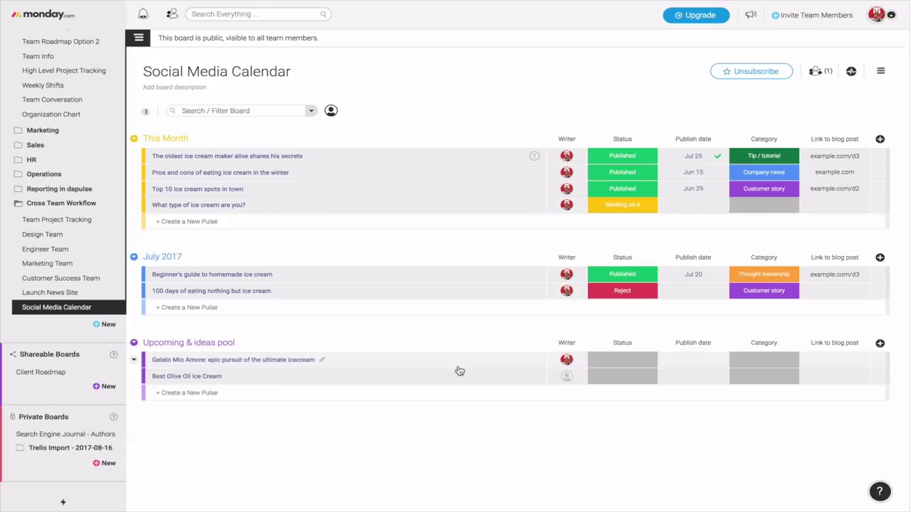
{"action": "left_click_drag", "start_coordinate": [459, 357], "coordinate": [460, 310]}
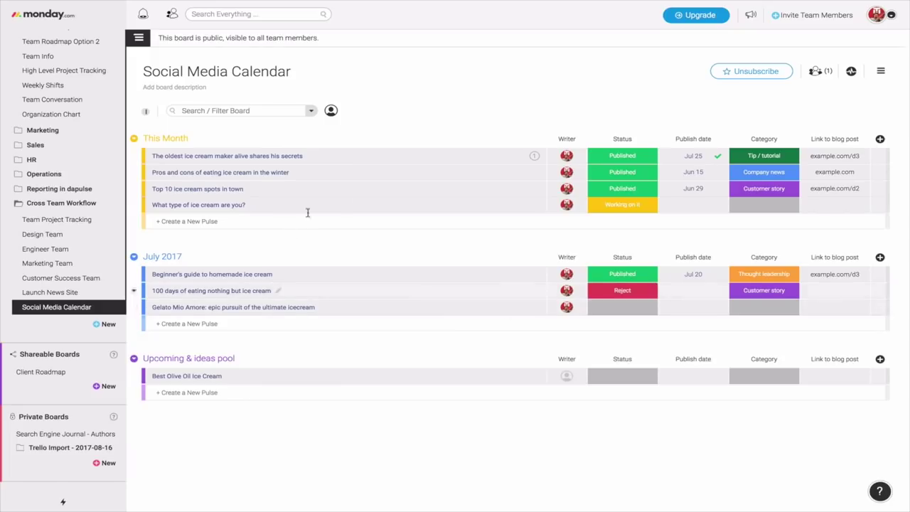
Start an update on "The oldest ice cream maker alive shares his secrets" mentioning the unicorn trainer colleague and asking "Can I get feedback on my work?"
{"action": "left_click", "coordinate": [398, 160]}
{"action": "left_click", "coordinate": [752, 65]}
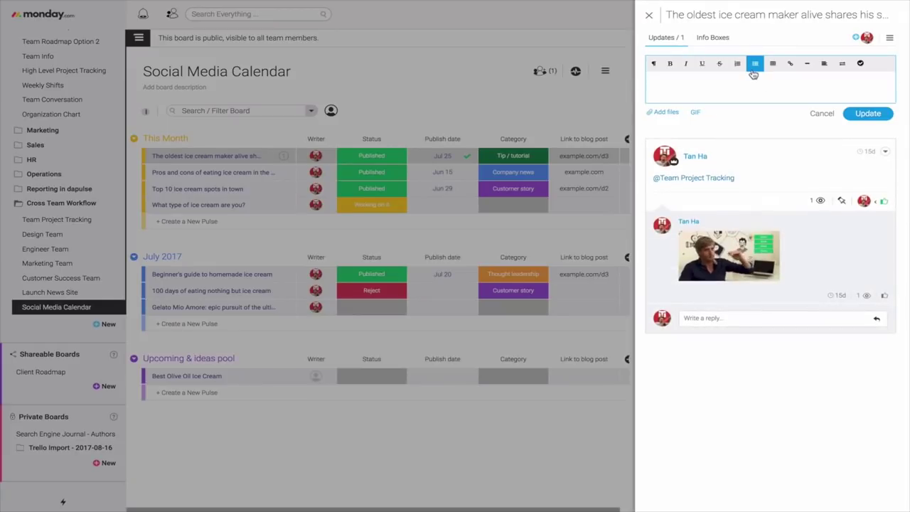
{"action": "type", "text": "@"}
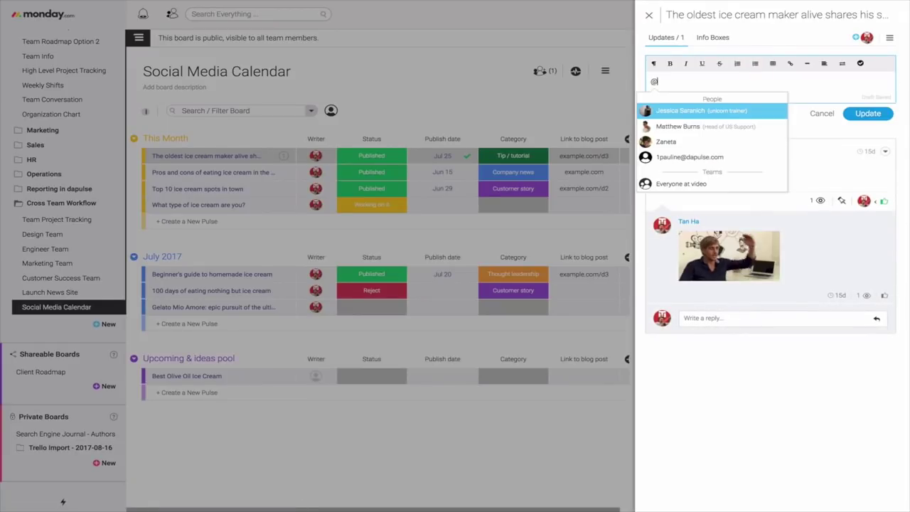
{"action": "type", "text": "Jessica"}
{"action": "left_click", "coordinate": [730, 111]}
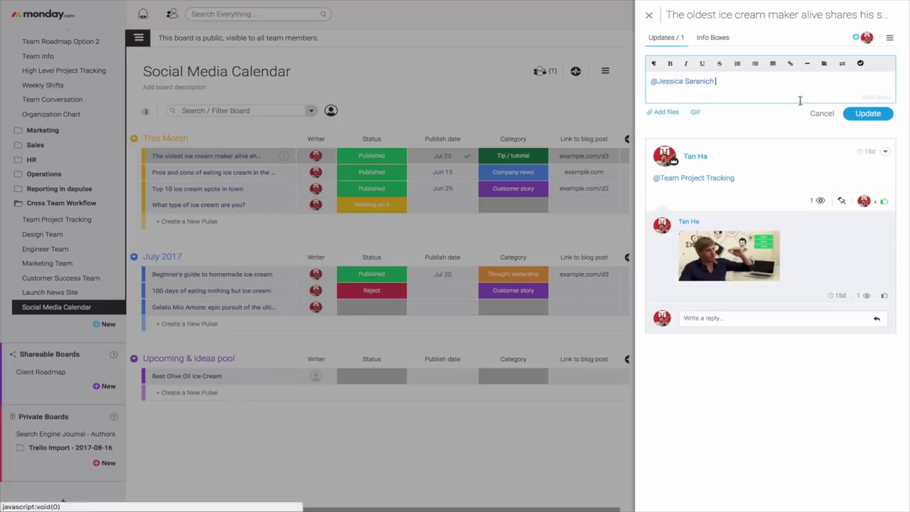
{"action": "key", "text": "Return"}
{"action": "key", "text": "Return"}
{"action": "type", "text": "Can I get feedback on my work?"}
{"action": "key", "text": "Return"}
Add a checklist to the update with the items "Should I change my header?" and "How is my intro sentence?"
{"action": "left_click", "coordinate": [860, 64]}
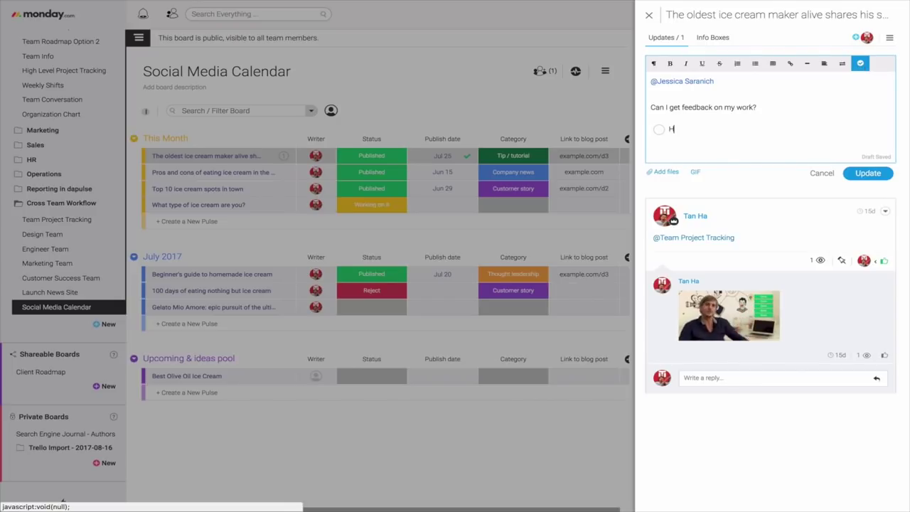
{"action": "type", "text": "Should I change my header?"}
{"action": "key", "text": "Return"}
{"action": "type", "text": "How is my "}
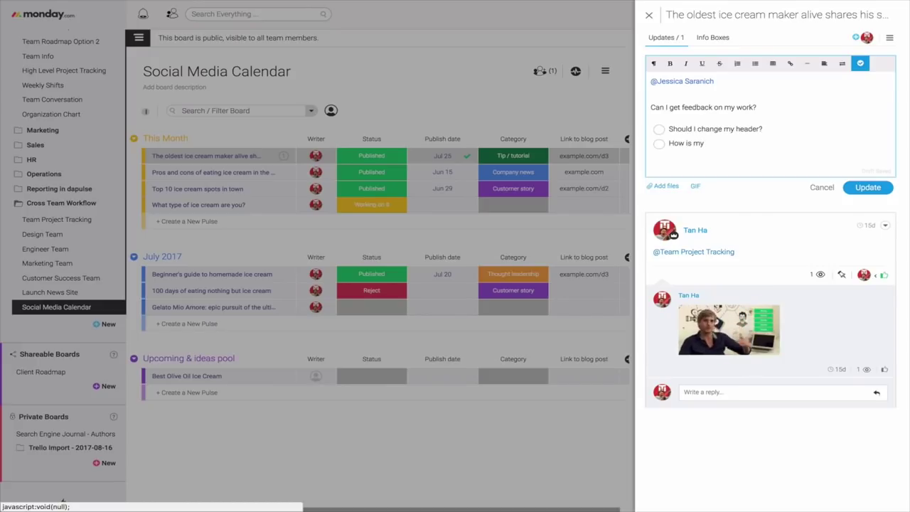
{"action": "type", "text": "intro sentence?"}
End the update with "Let me know your thoughts!" below the checklist, post it and return to the board
{"action": "key", "text": "Return"}
{"action": "key", "text": "Return"}
{"action": "type", "text": "Let me know your thoughts!"}
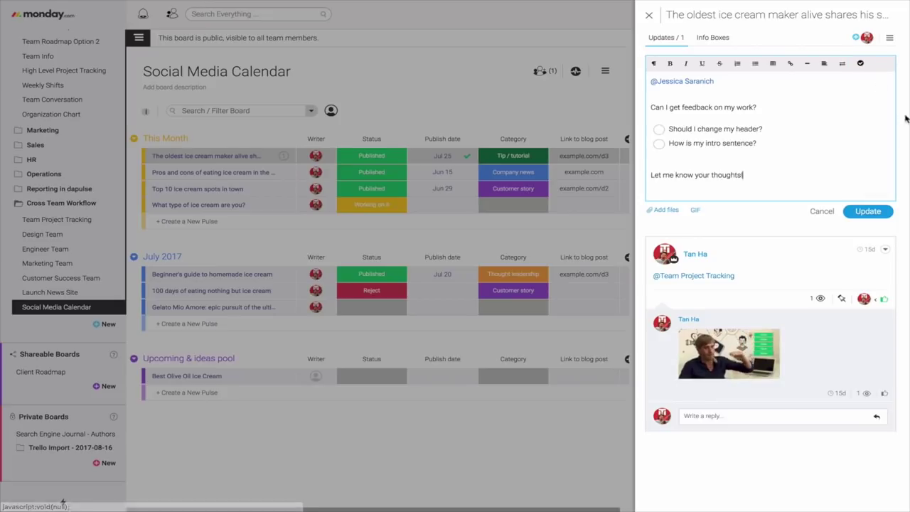
{"action": "left_click", "coordinate": [867, 211]}
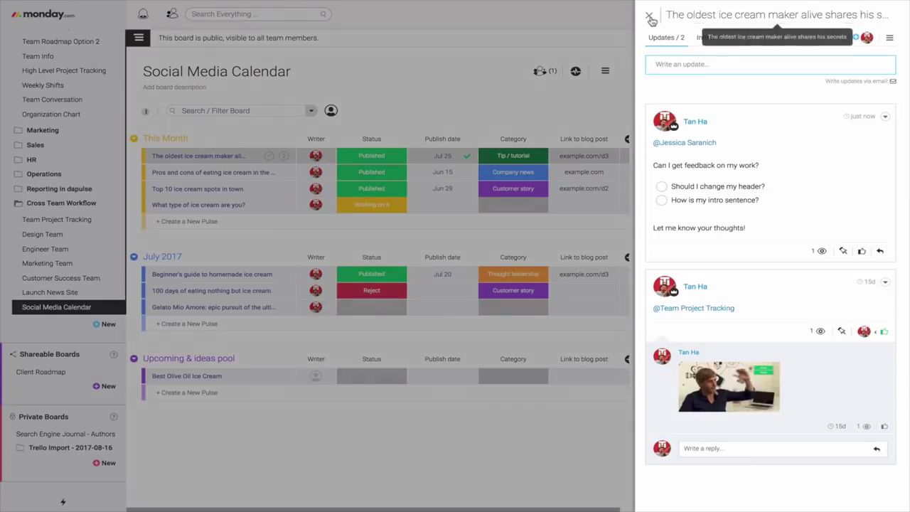
{"action": "left_click", "coordinate": [648, 15]}
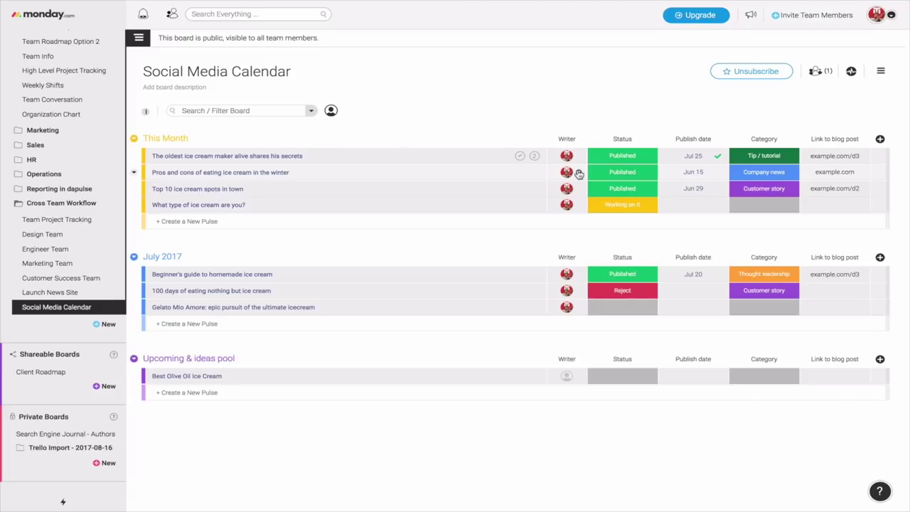
Review the Team Project Tracking, Design Team, Launch News Site and Social Media Calendar boards in turn
{"action": "left_click", "coordinate": [57, 219]}
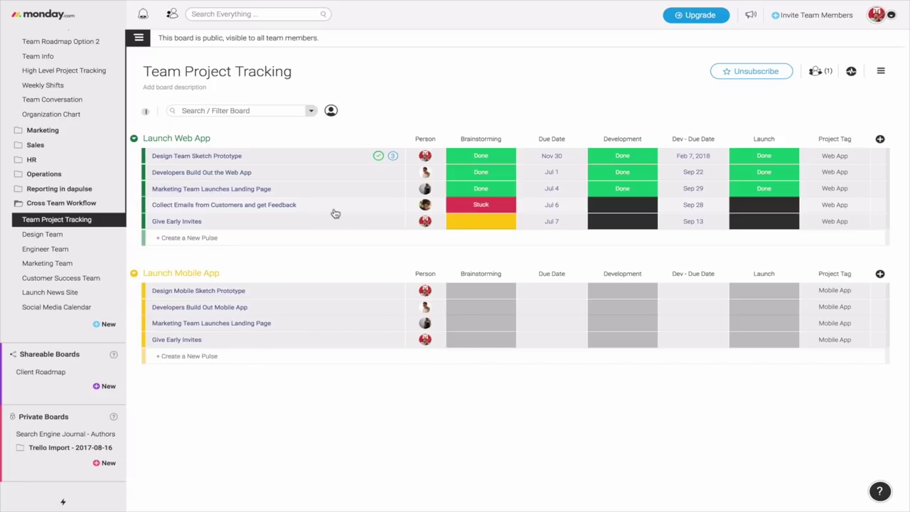
{"action": "left_click", "coordinate": [41, 236]}
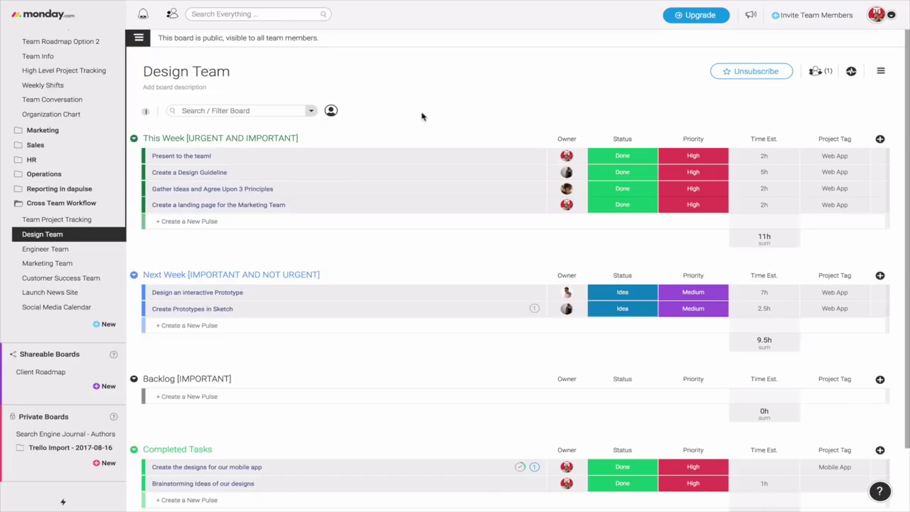
{"action": "left_click", "coordinate": [74, 292]}
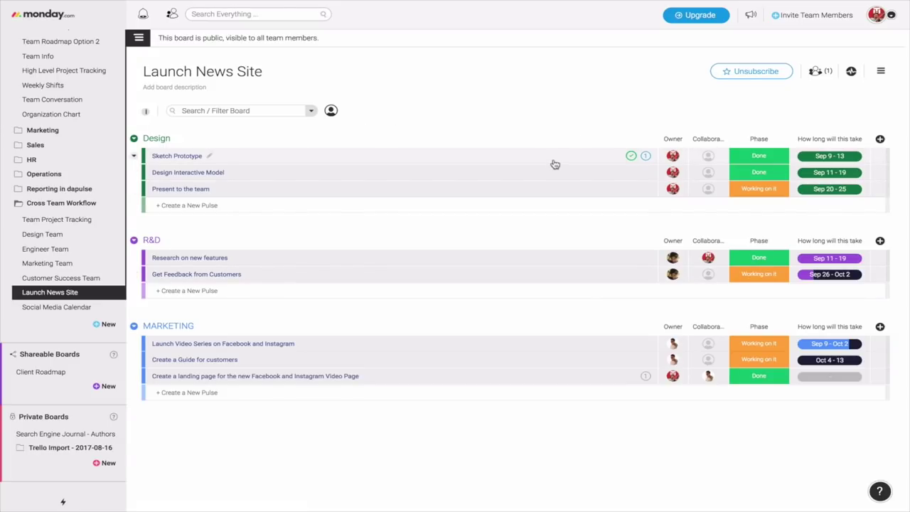
{"action": "left_click", "coordinate": [81, 309]}
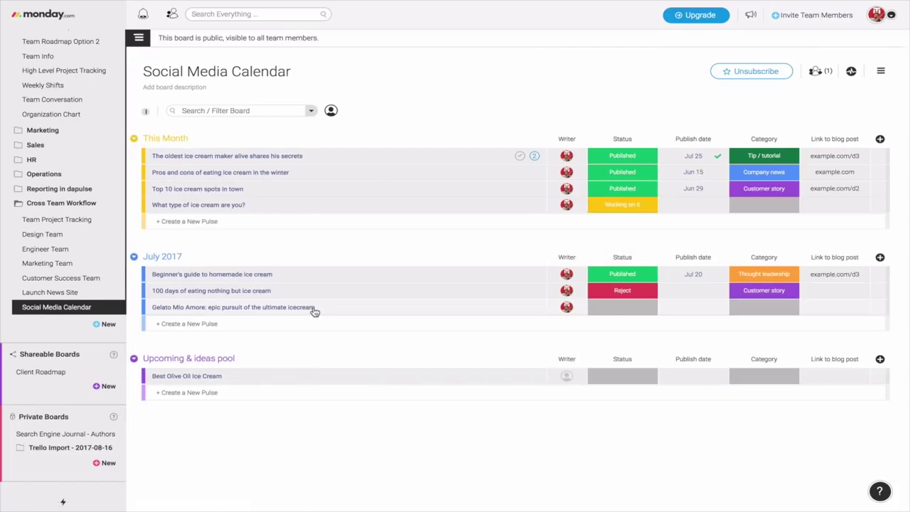